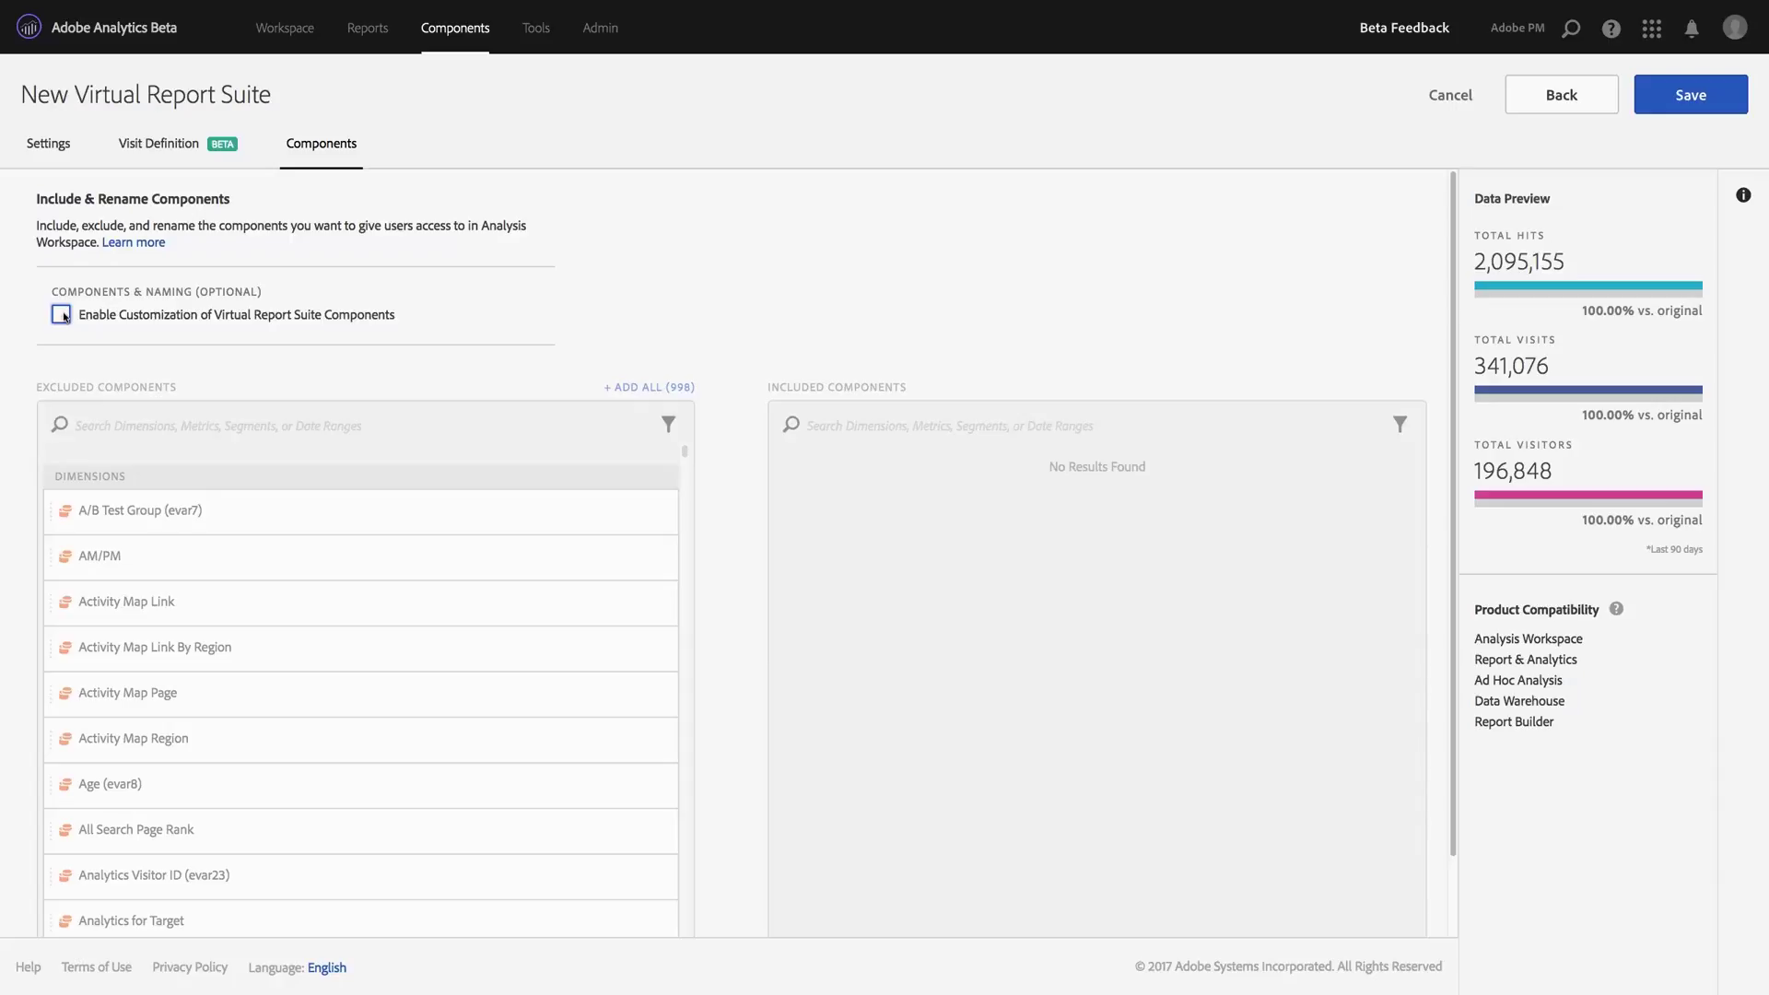
Enable customization of the virtual report suite's components
{"action": "left_click", "coordinate": [61, 315]}
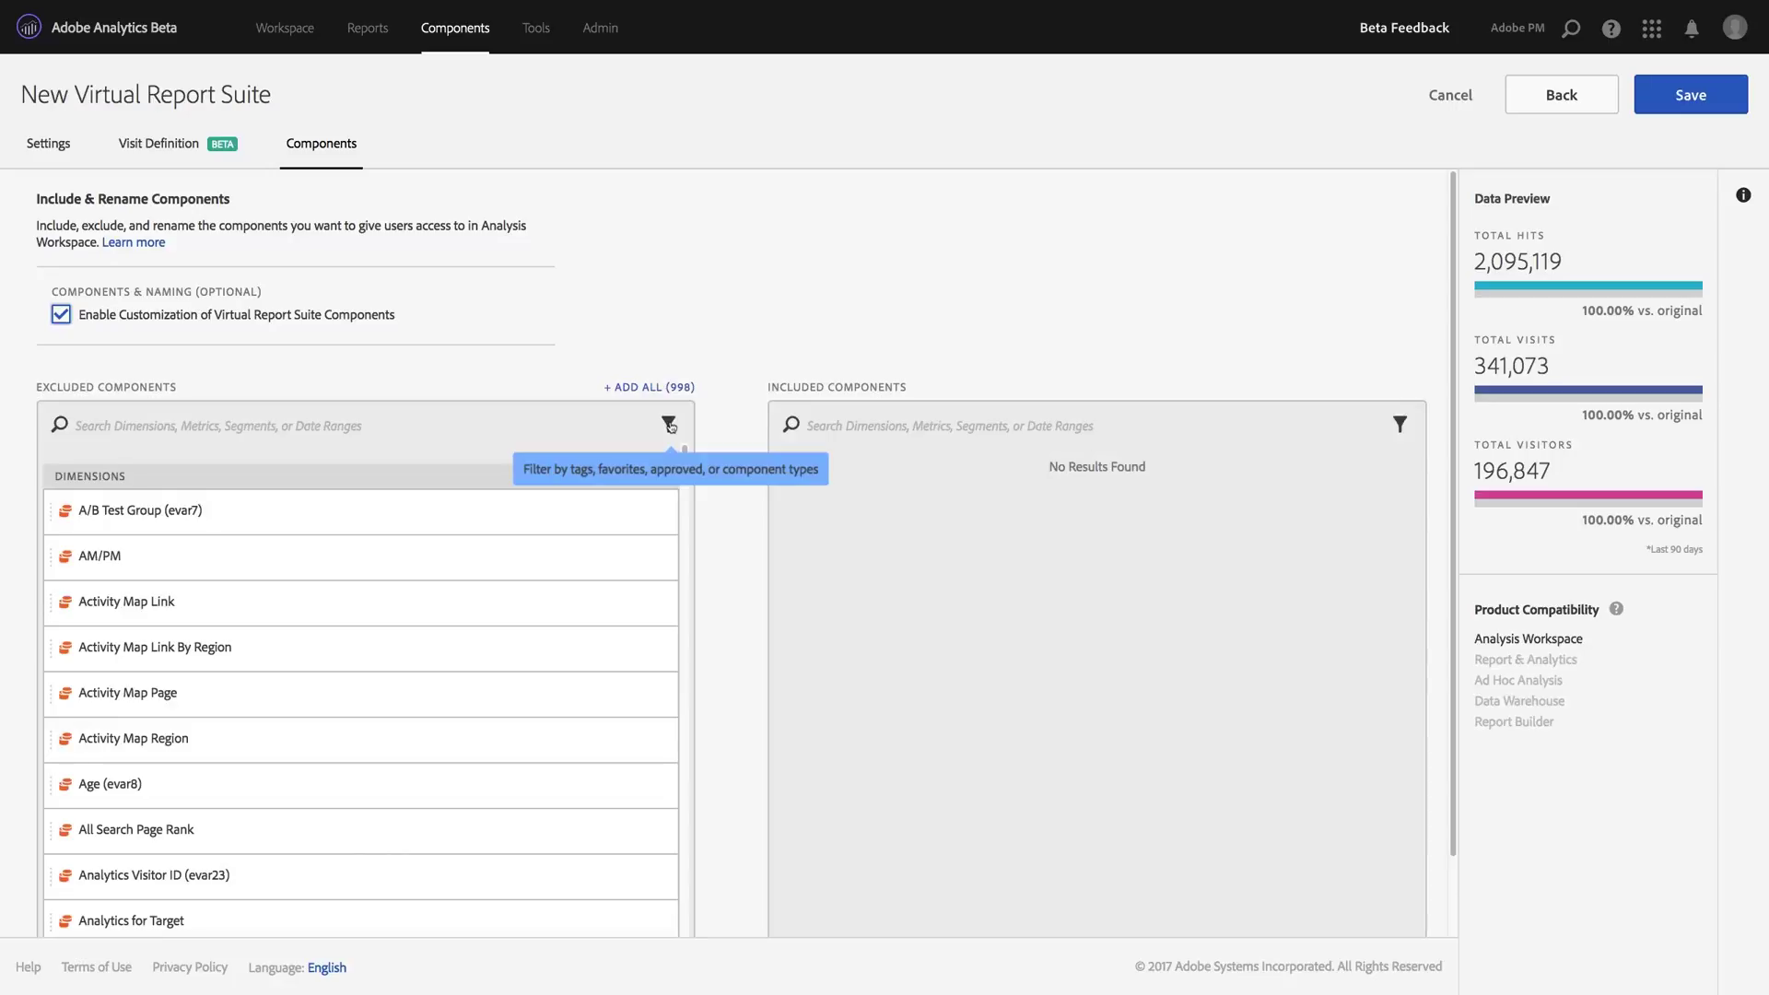
Filter the excluded components to Mobile Group, narrowing the list to 47 components
{"action": "left_click", "coordinate": [670, 424]}
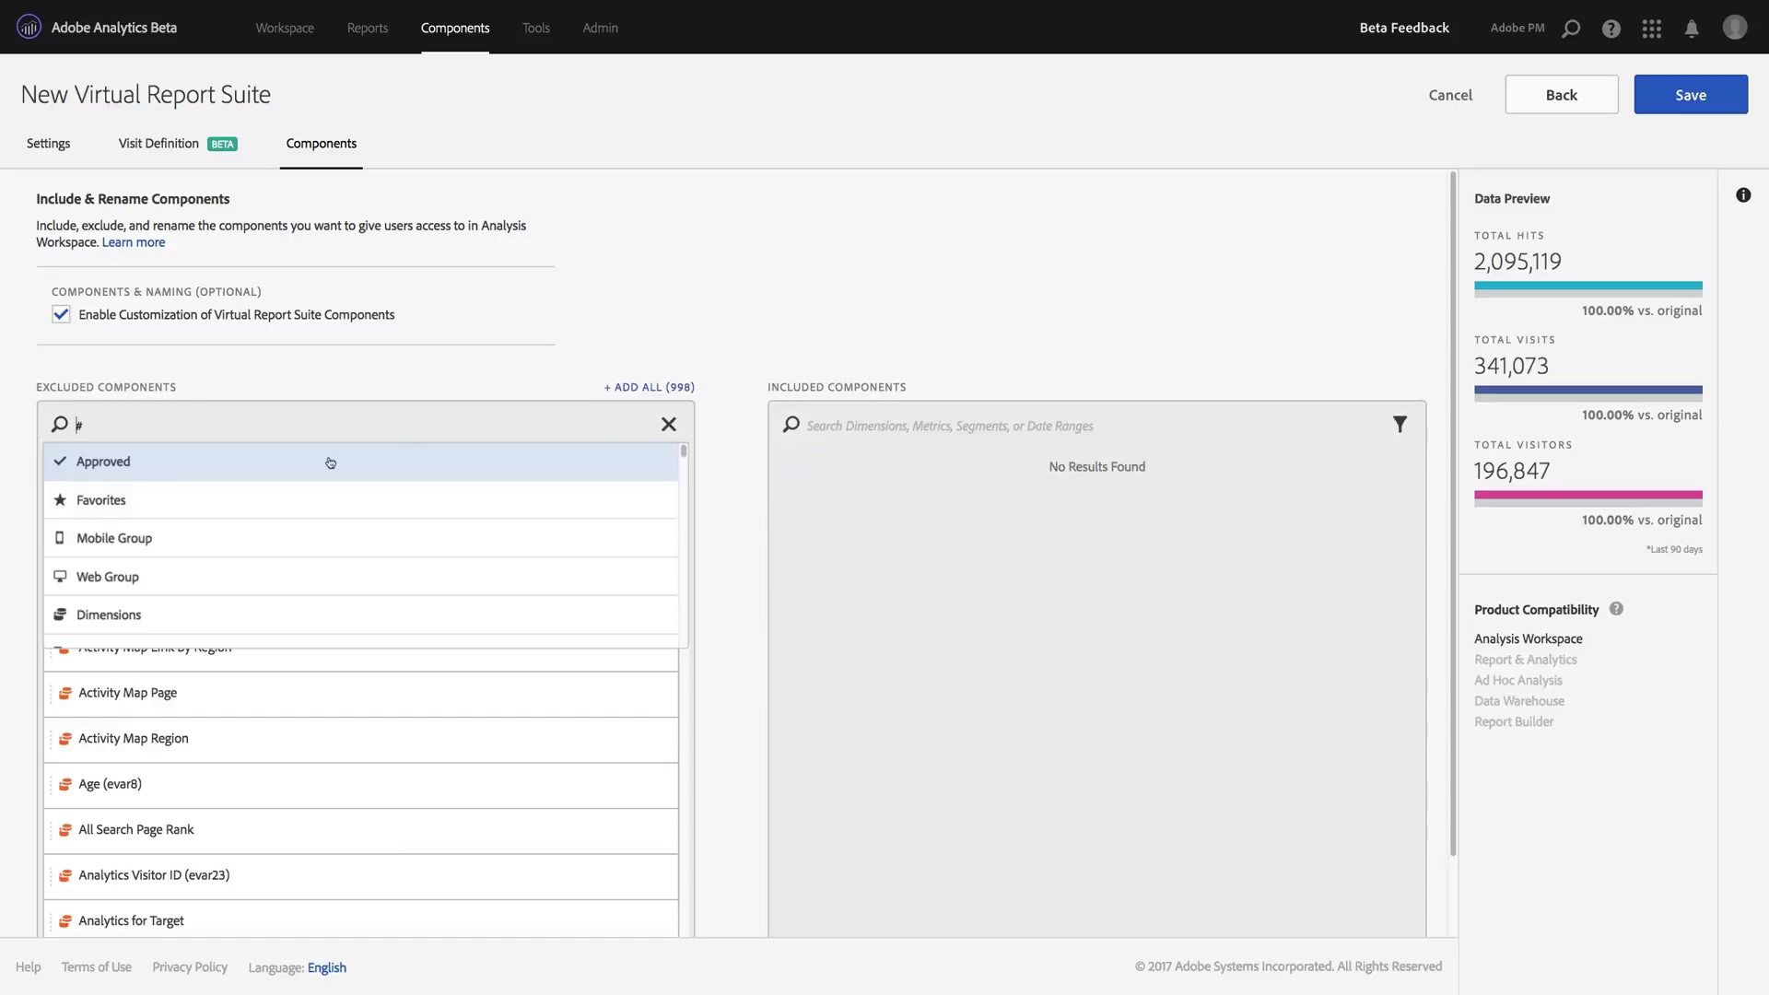
{"action": "left_click", "coordinate": [97, 540]}
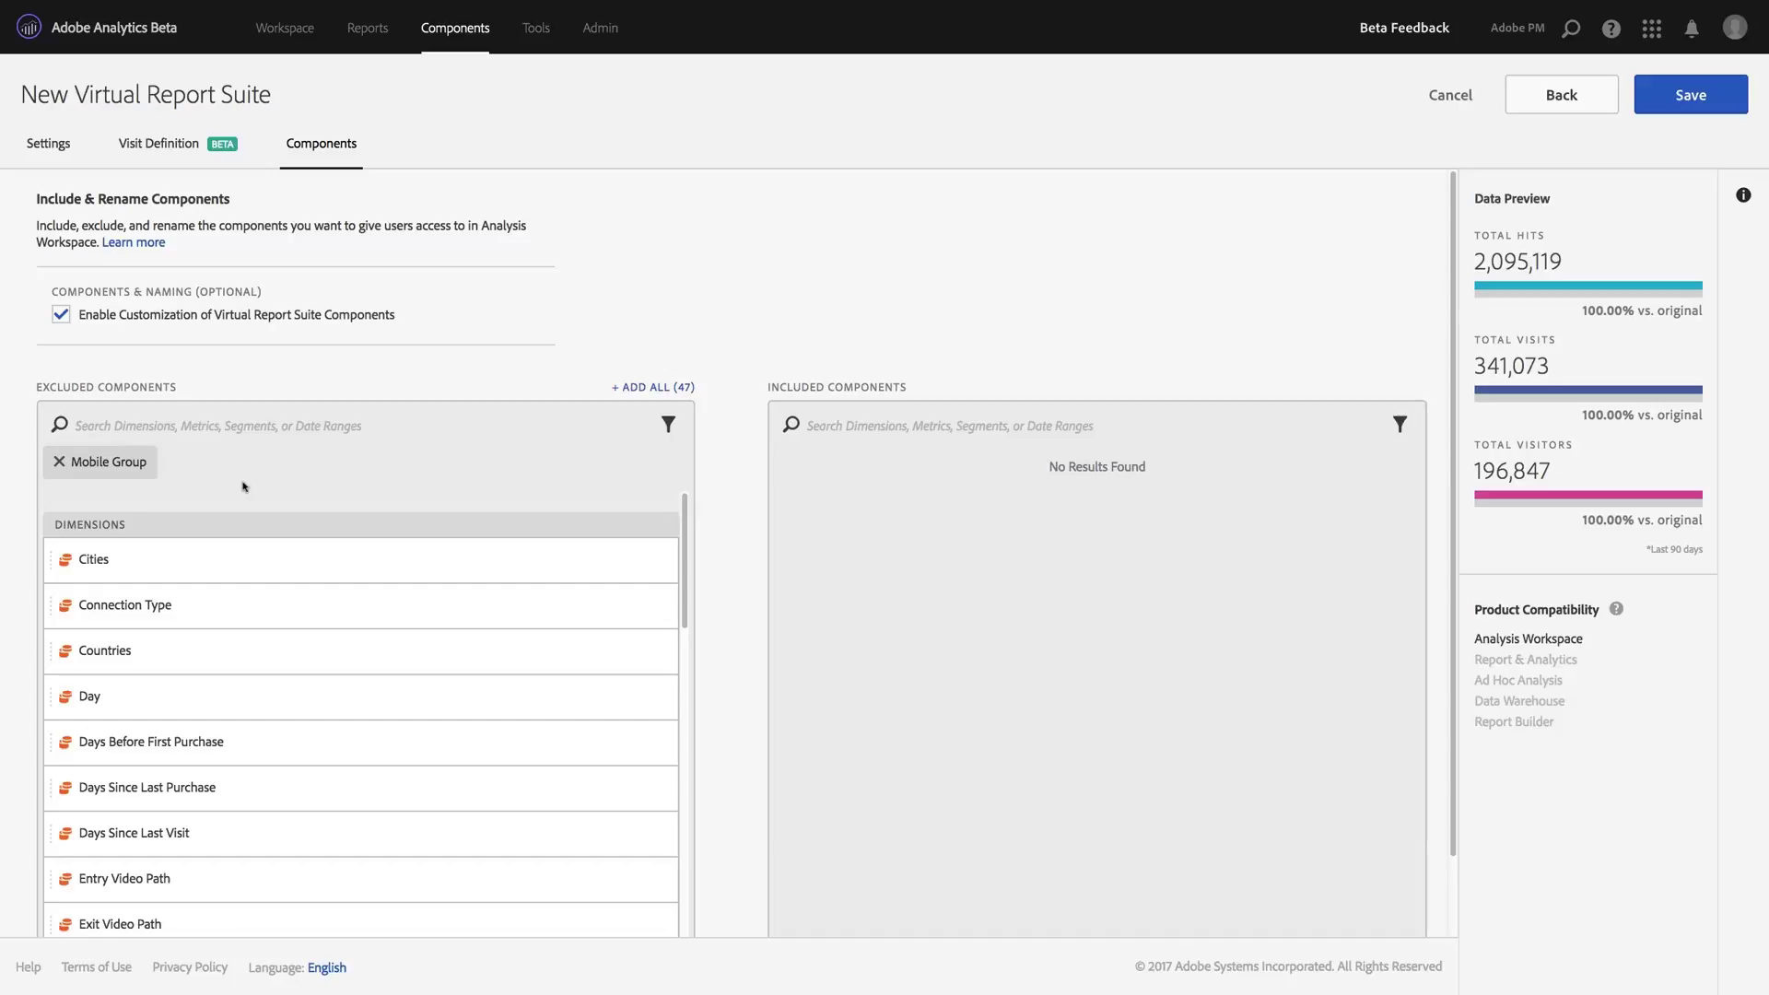
{"action": "scroll", "coordinate": [221, 657], "scroll_direction": "down", "scroll_amount": 15}
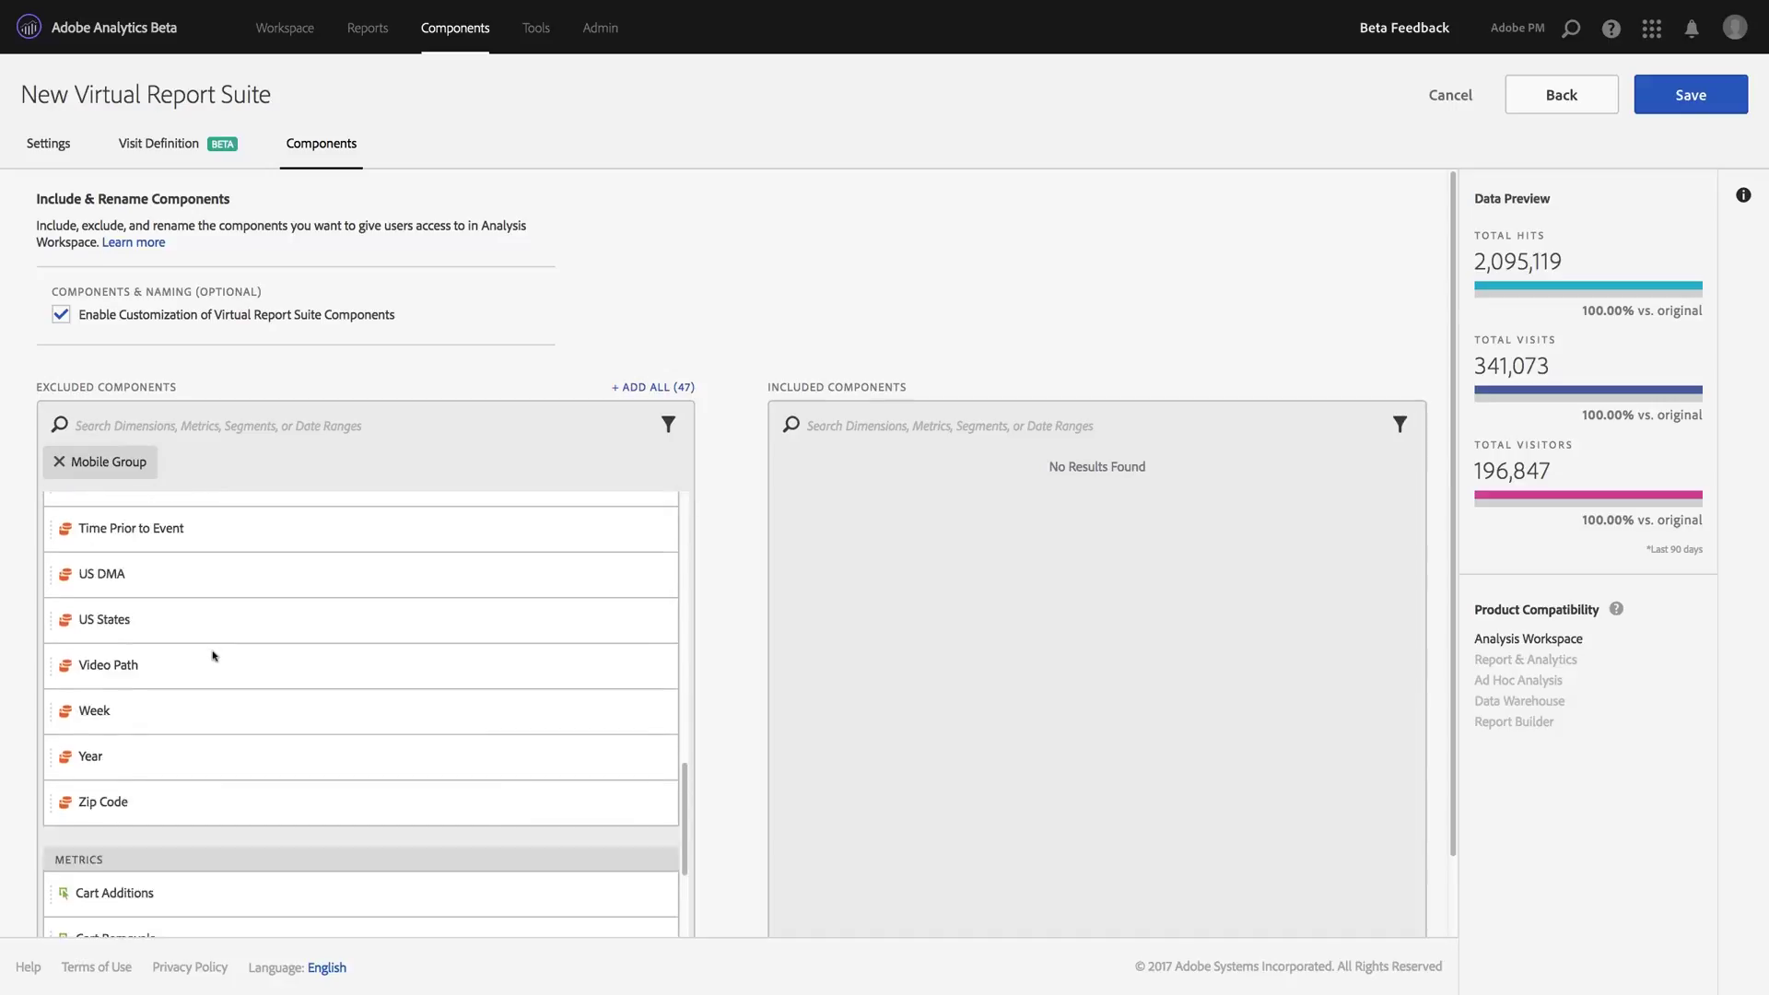
{"action": "scroll", "coordinate": [213, 656], "scroll_direction": "down", "scroll_amount": 12}
{"action": "scroll", "coordinate": [212, 656], "scroll_direction": "up", "scroll_amount": 12}
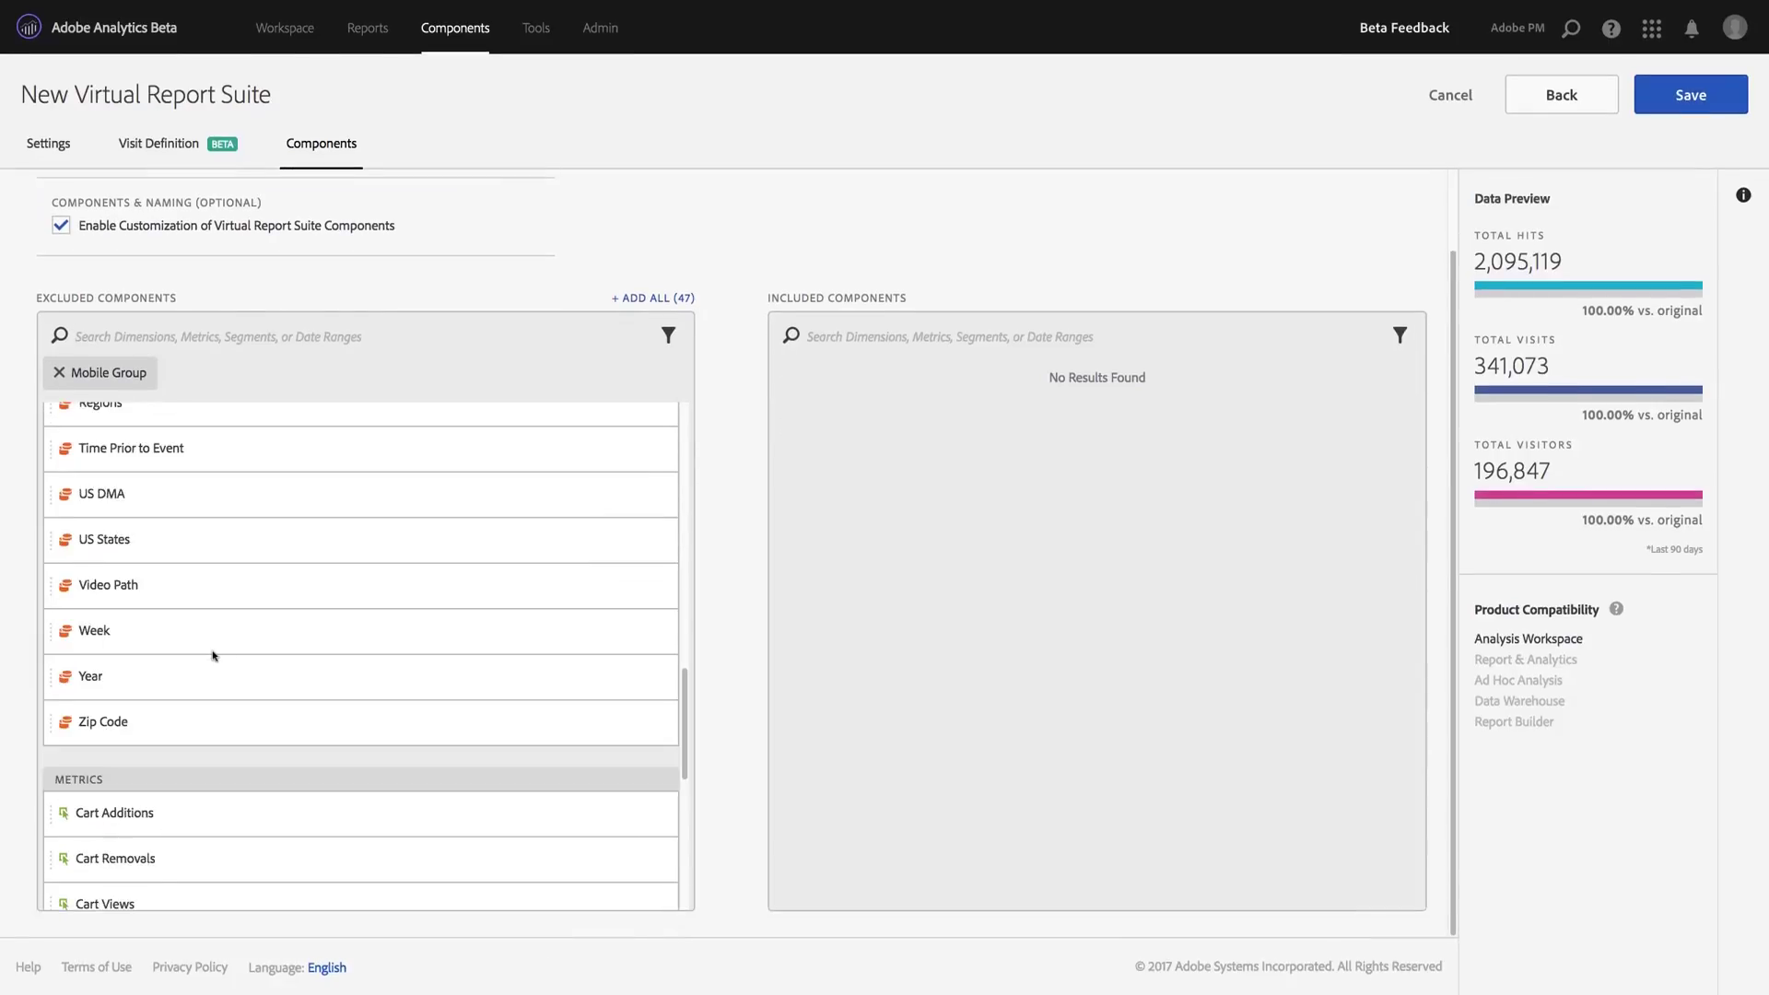
{"action": "scroll", "coordinate": [213, 656], "scroll_direction": "up", "scroll_amount": 15}
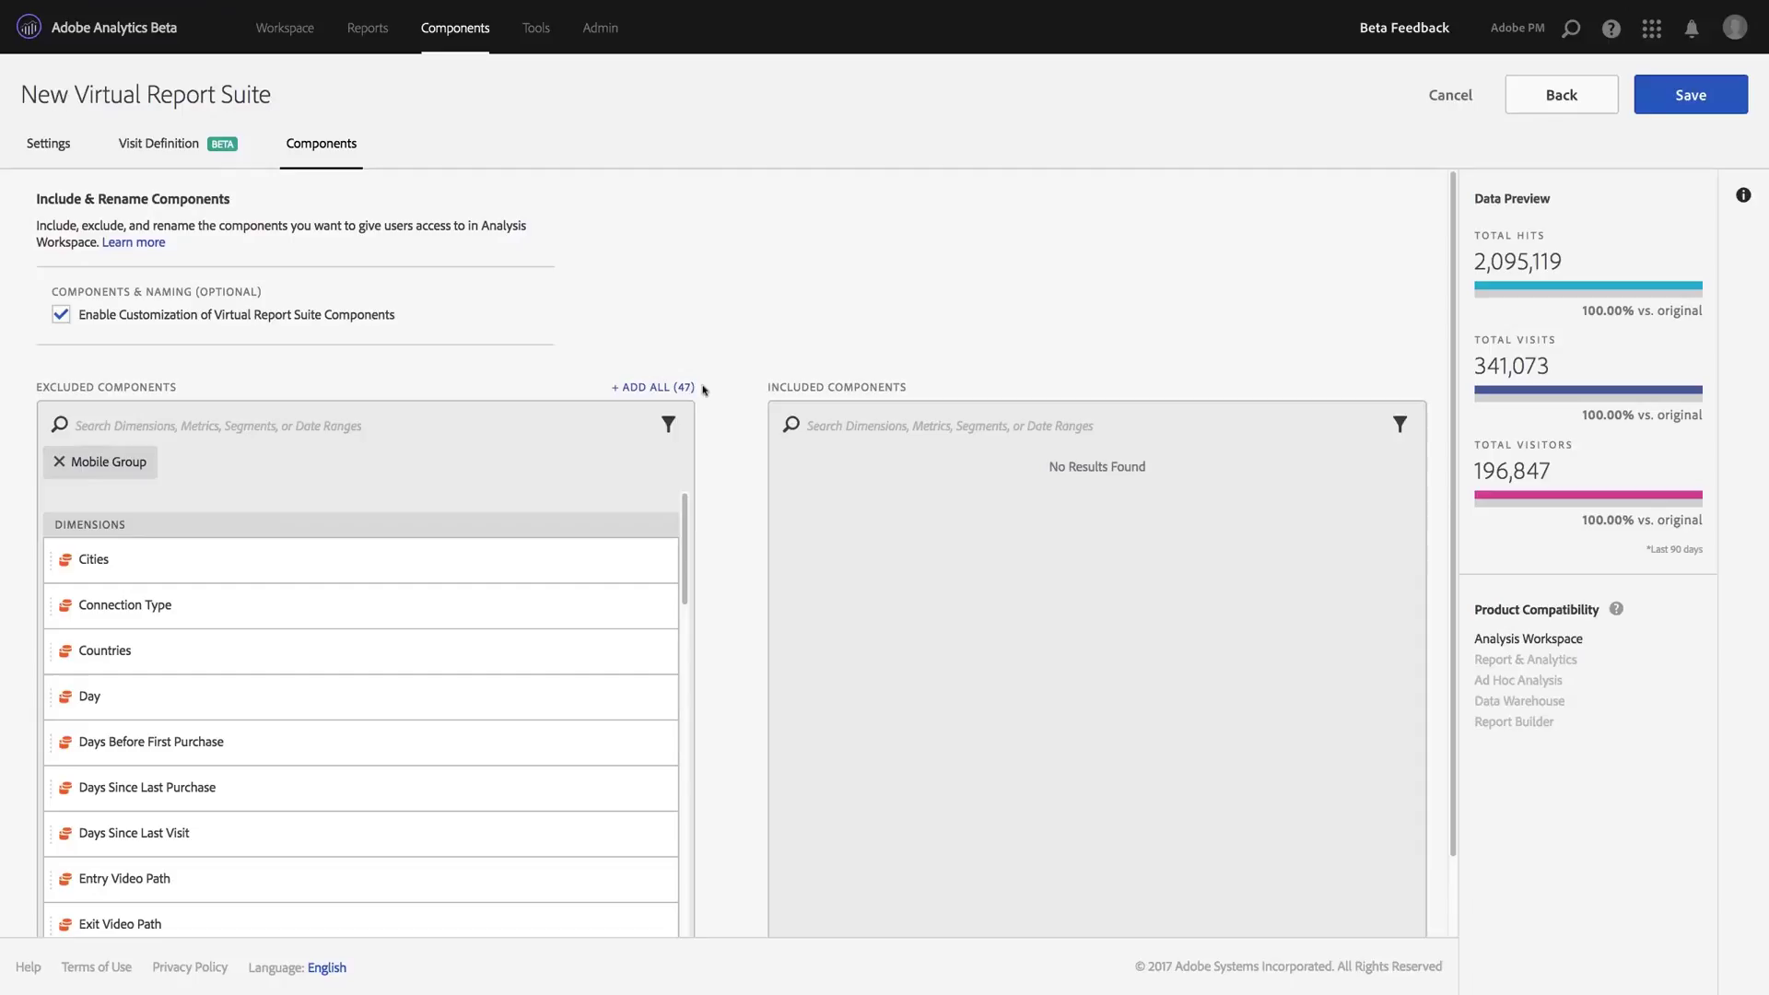
Include all 47 Mobile Group components, then filter excluded components by the Mobile tag
{"action": "left_click", "coordinate": [661, 388]}
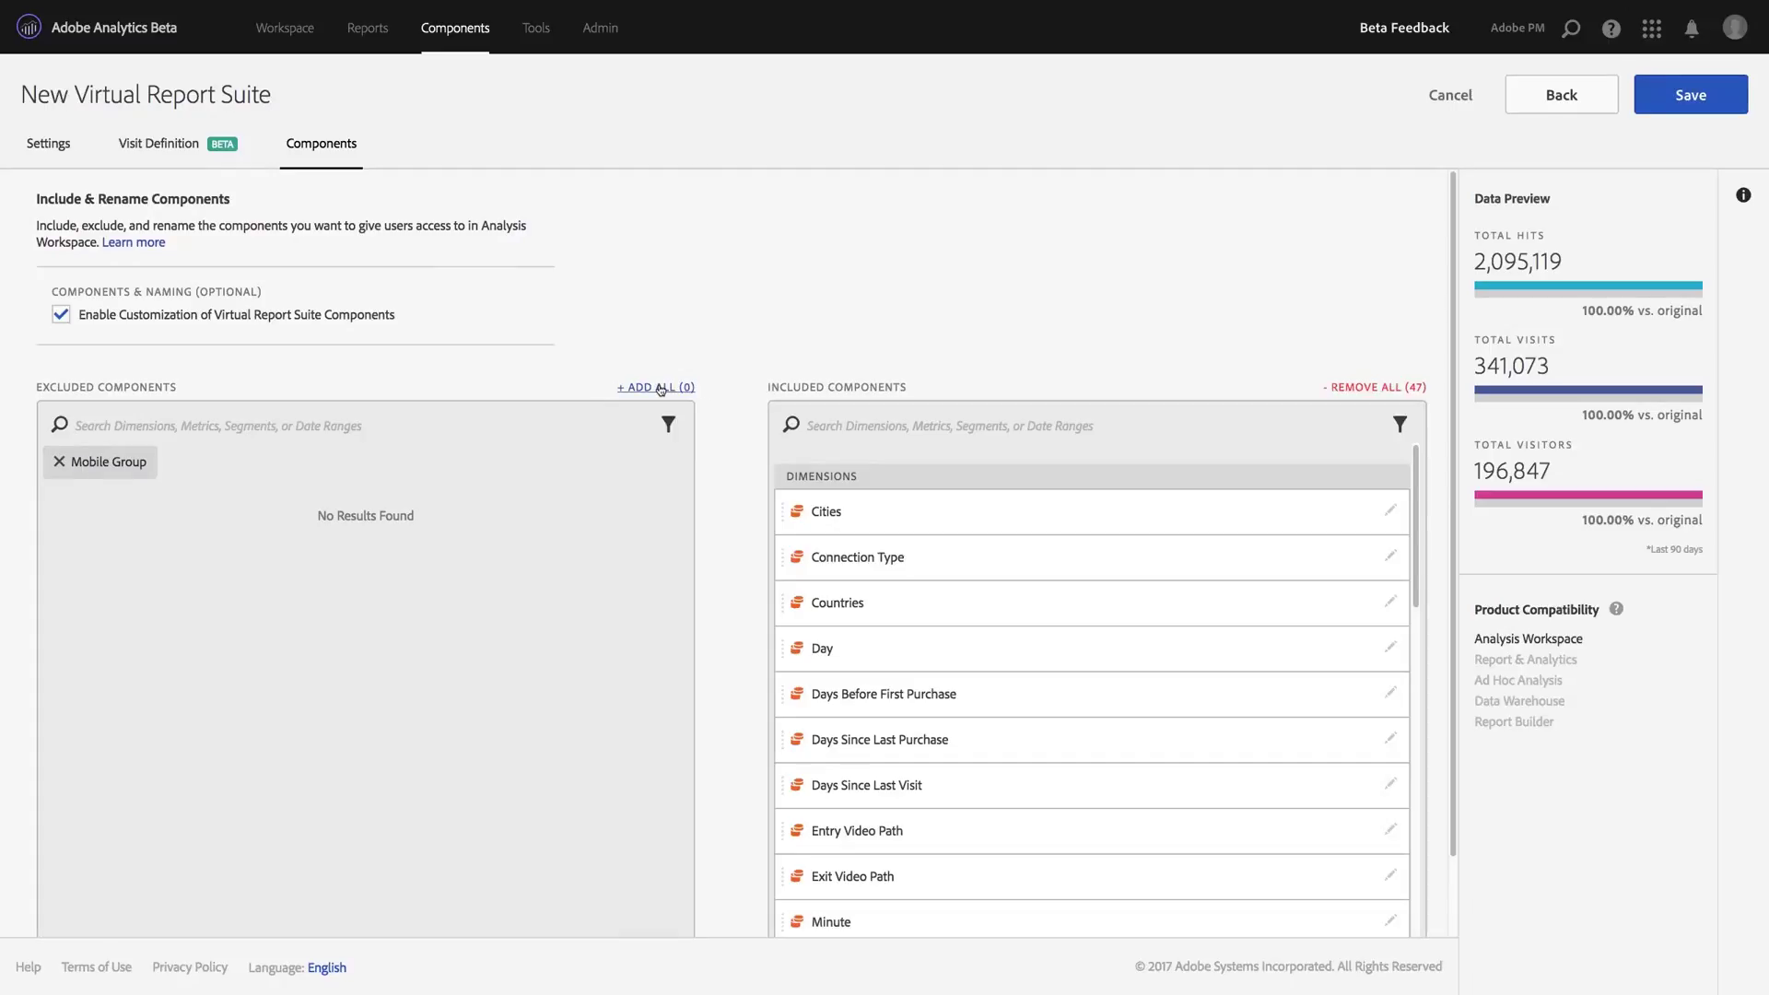
{"action": "left_click", "coordinate": [59, 462]}
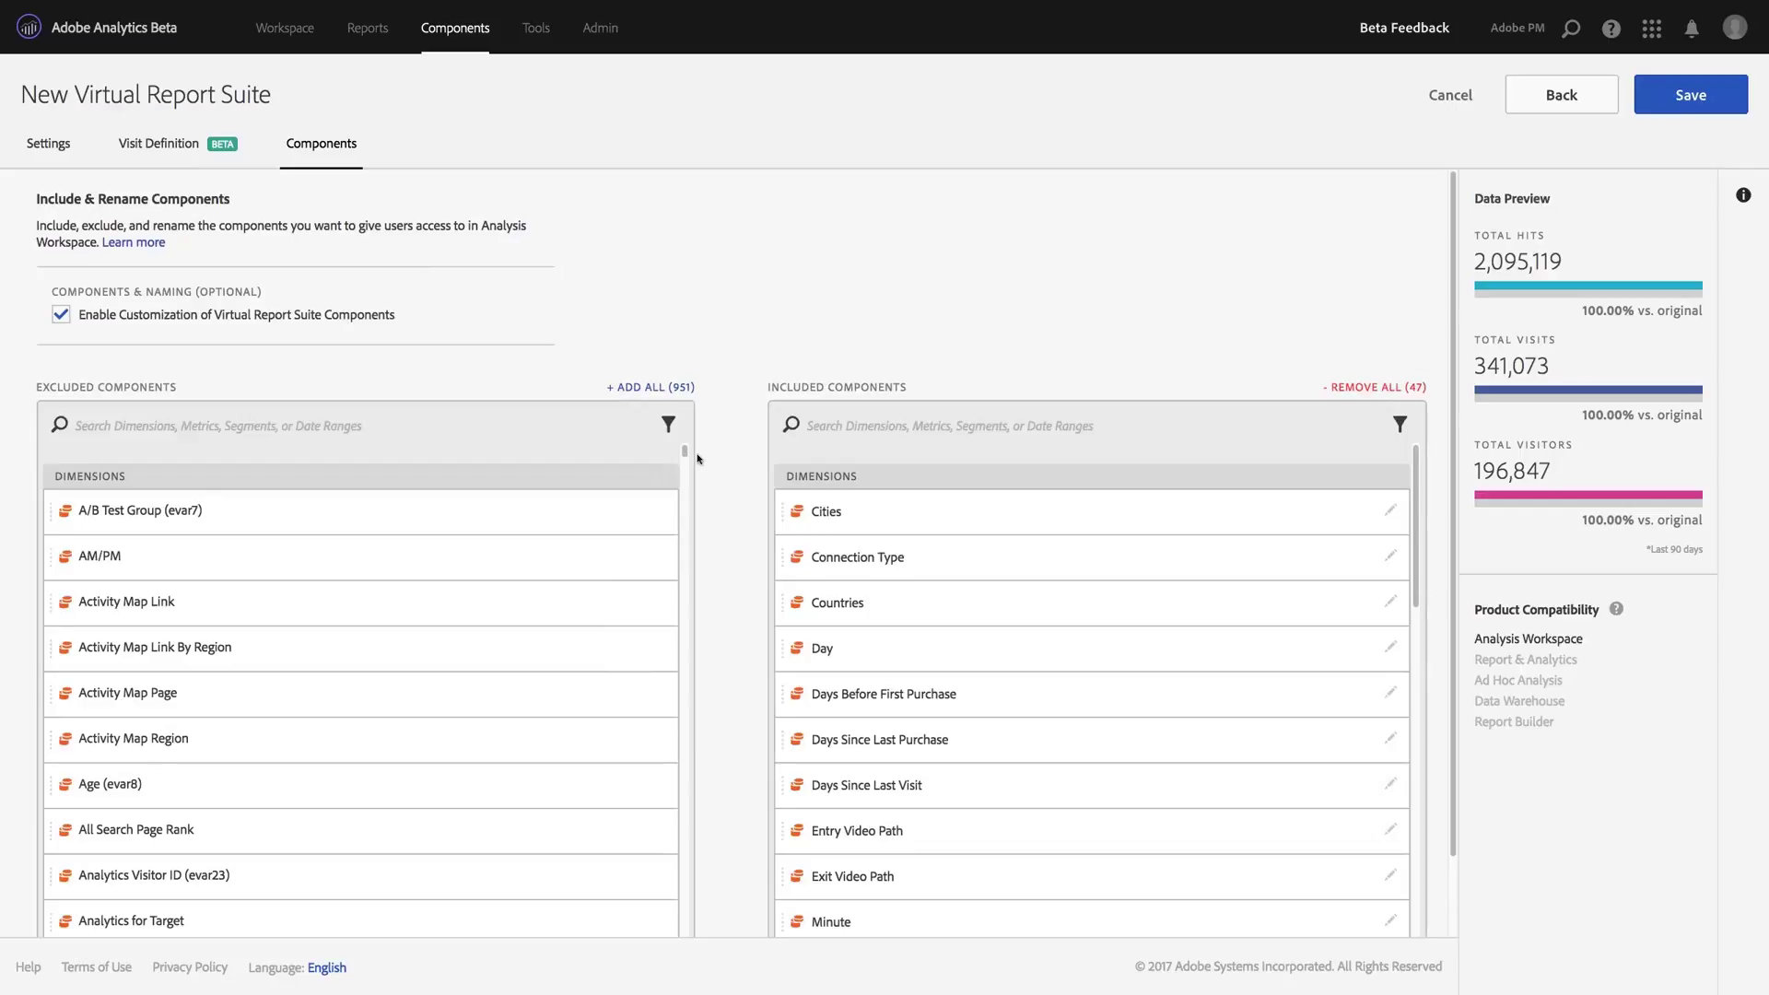
{"action": "left_click", "coordinate": [669, 424]}
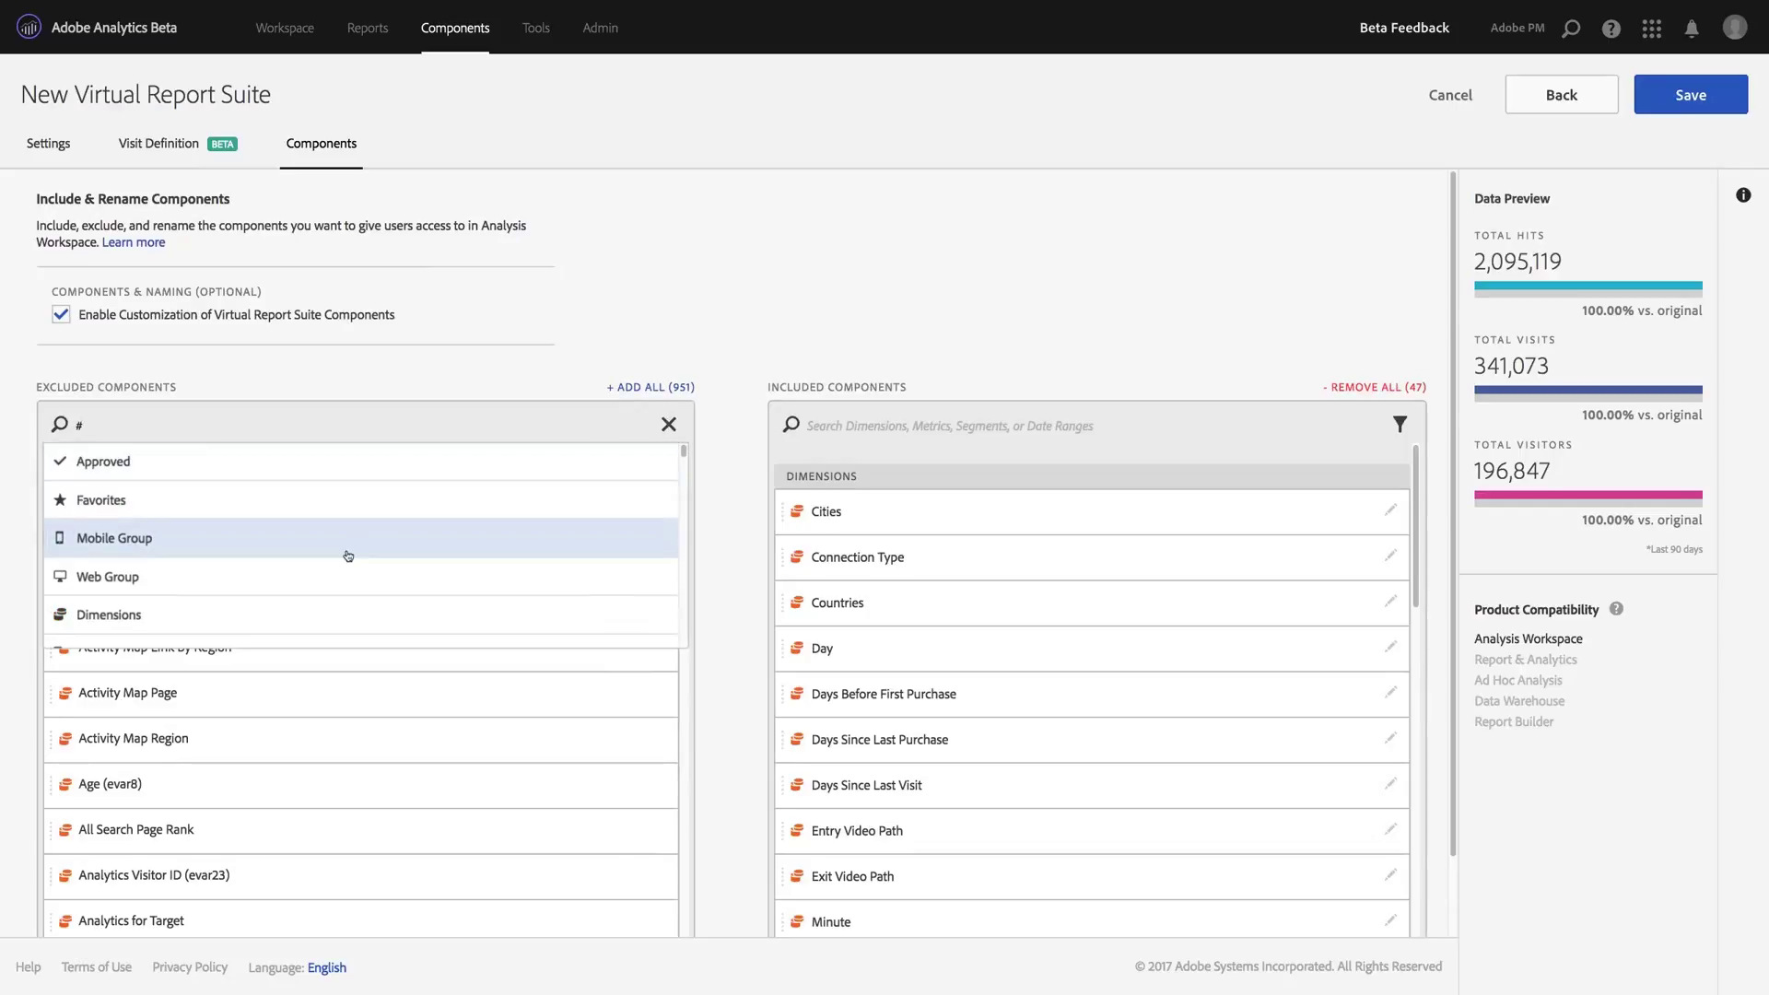
{"action": "scroll", "coordinate": [348, 556], "scroll_direction": "down", "scroll_amount": 3}
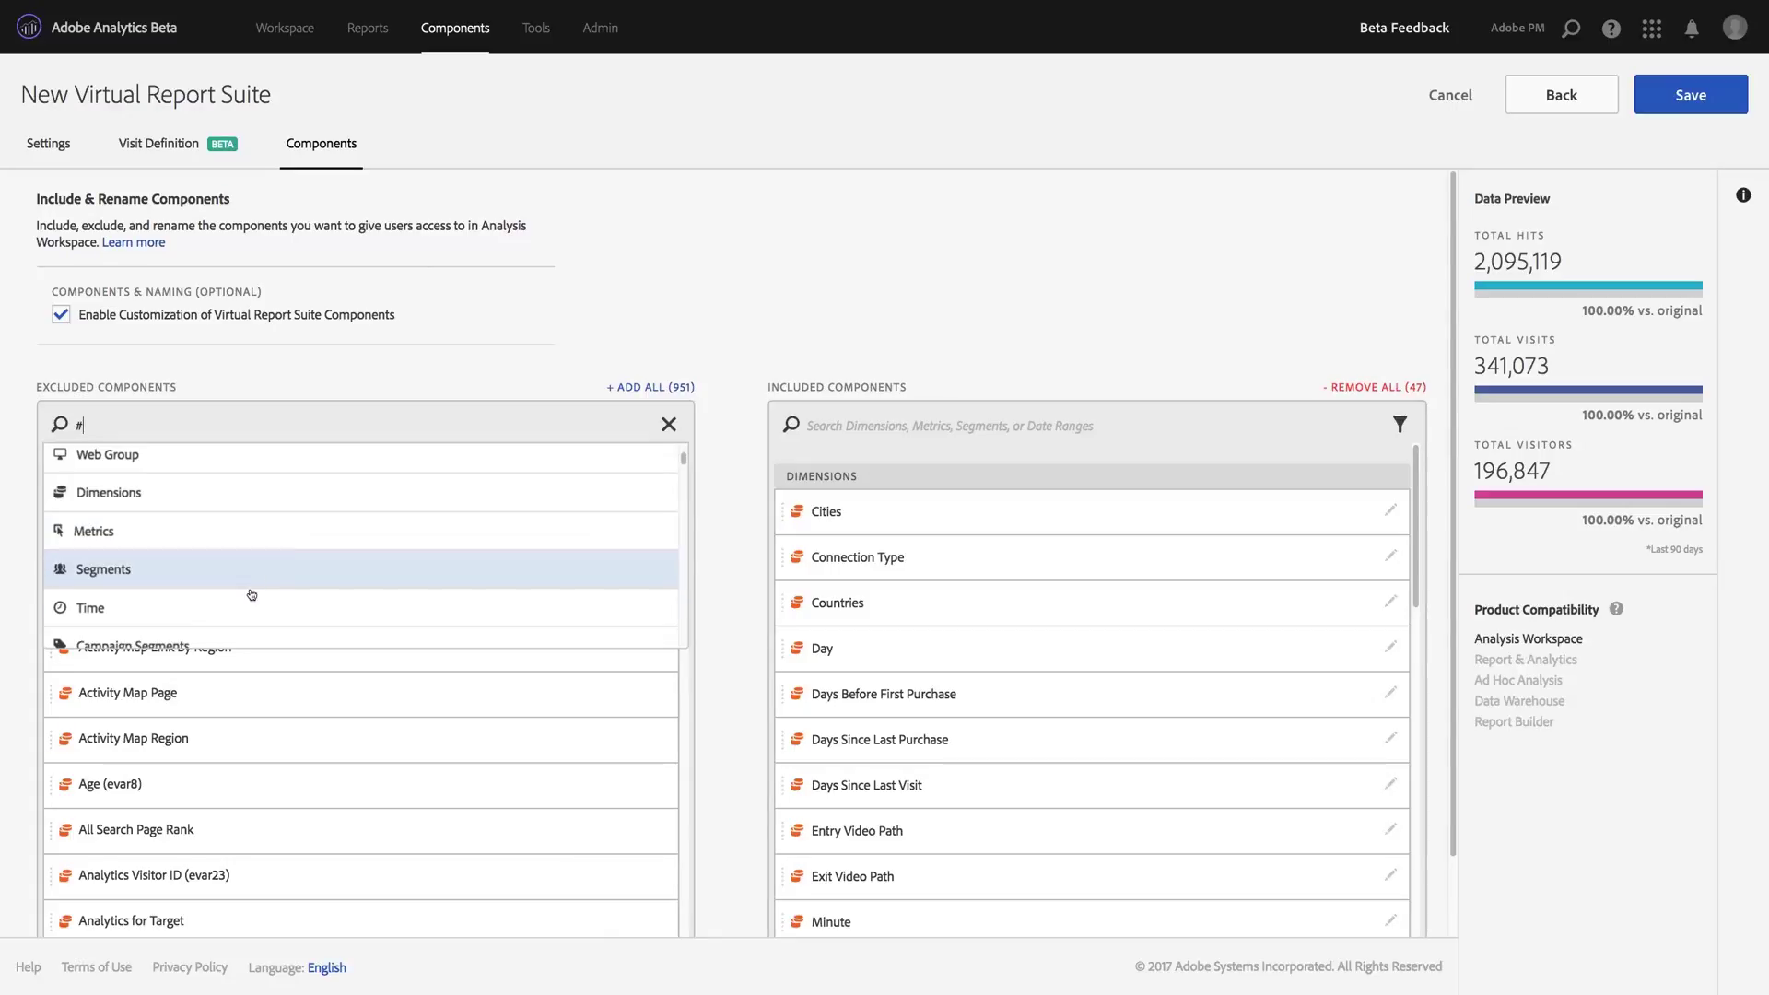
{"action": "scroll", "coordinate": [251, 597], "scroll_direction": "down", "scroll_amount": 5}
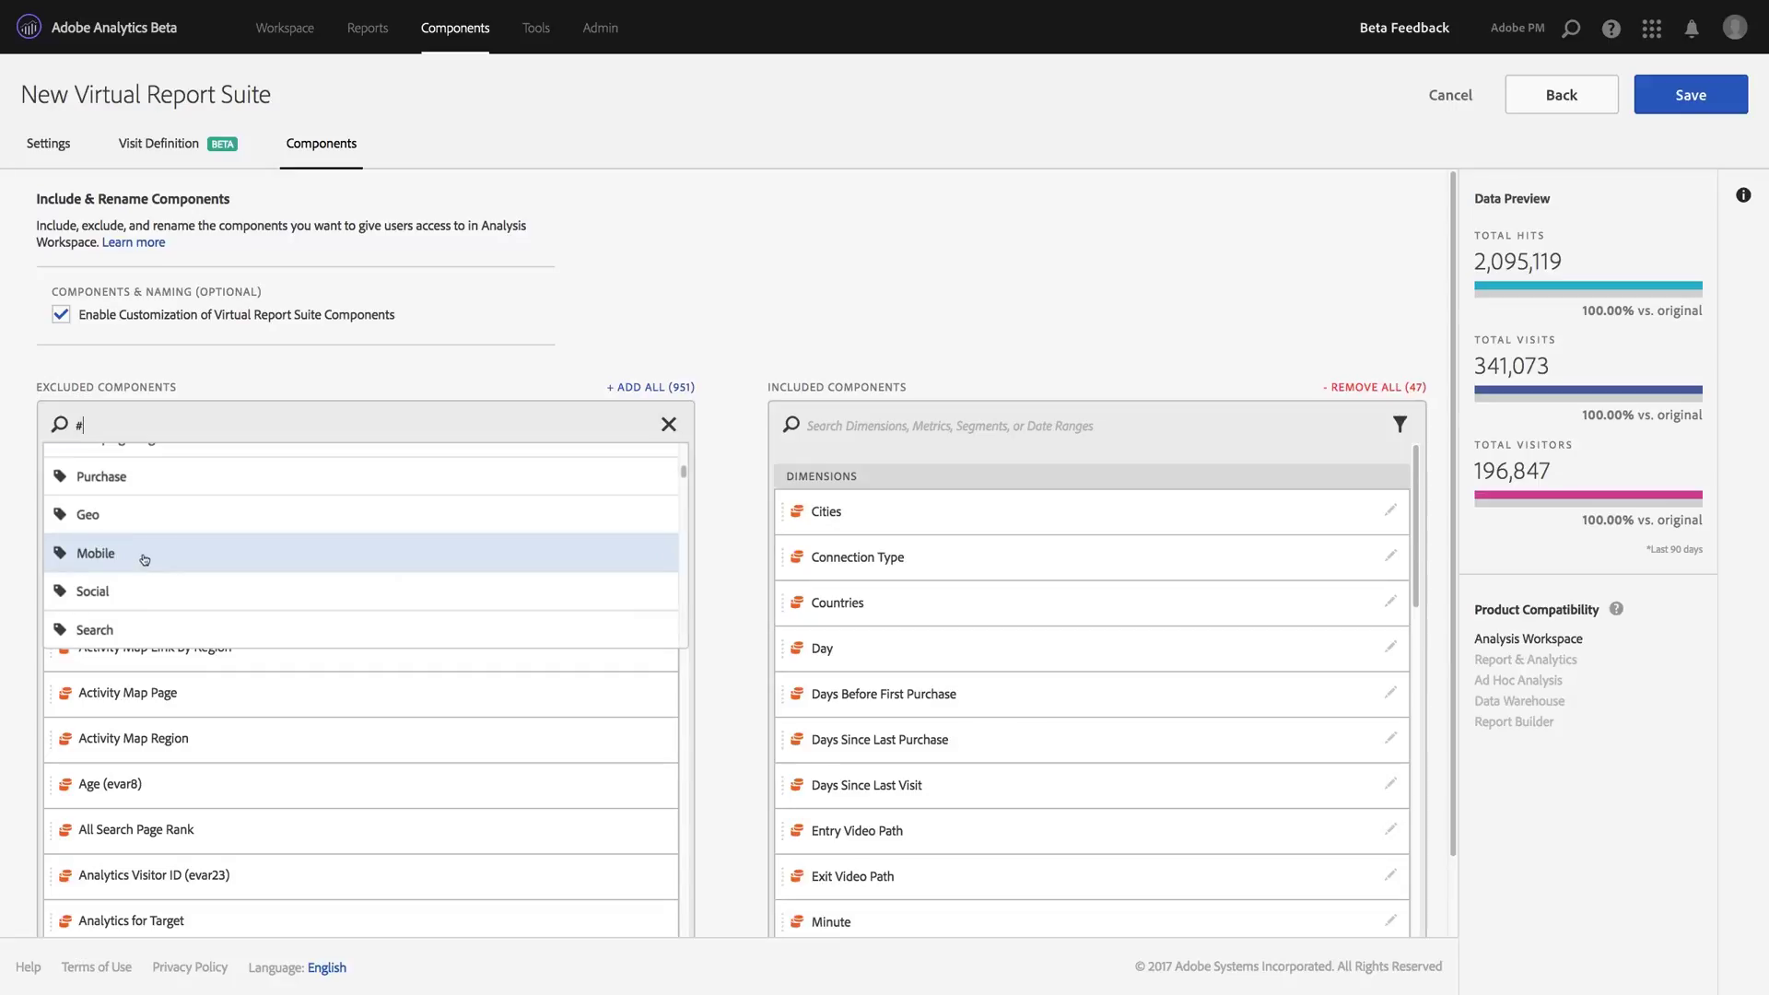
{"action": "left_click", "coordinate": [144, 560]}
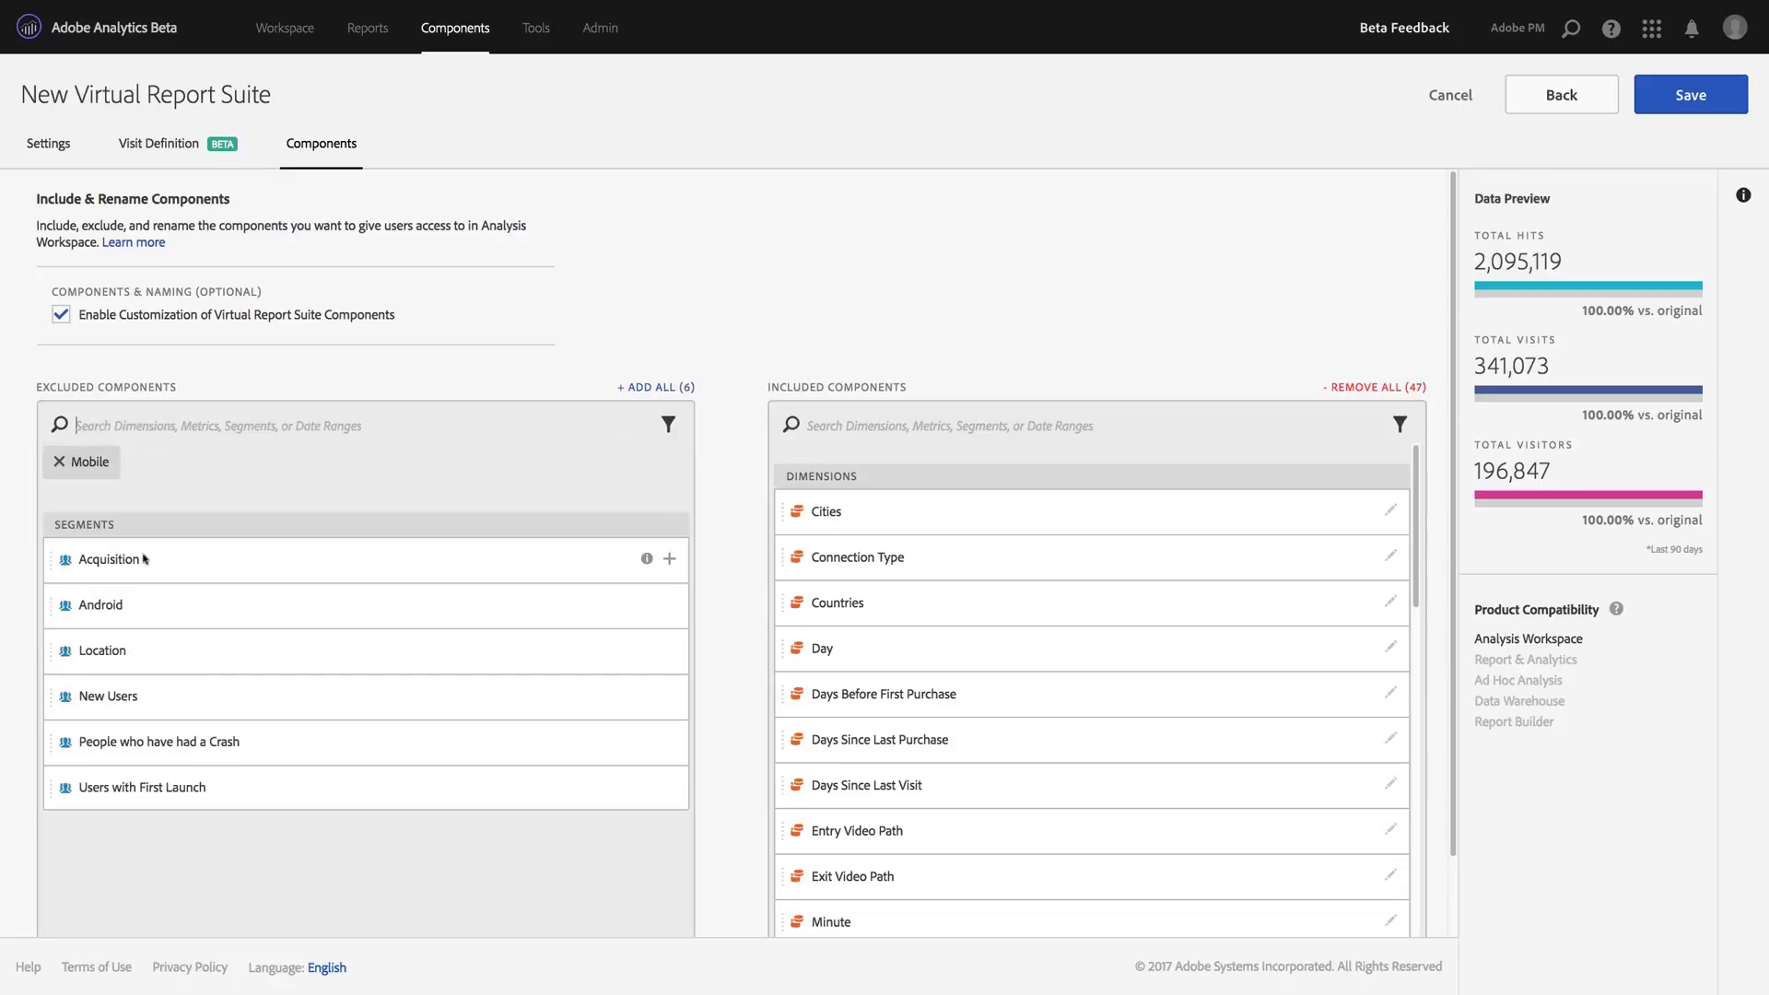
Include the six Mobile-tagged segments and scroll to the Unique Visitors and Visits metrics
{"action": "left_click", "coordinate": [640, 388]}
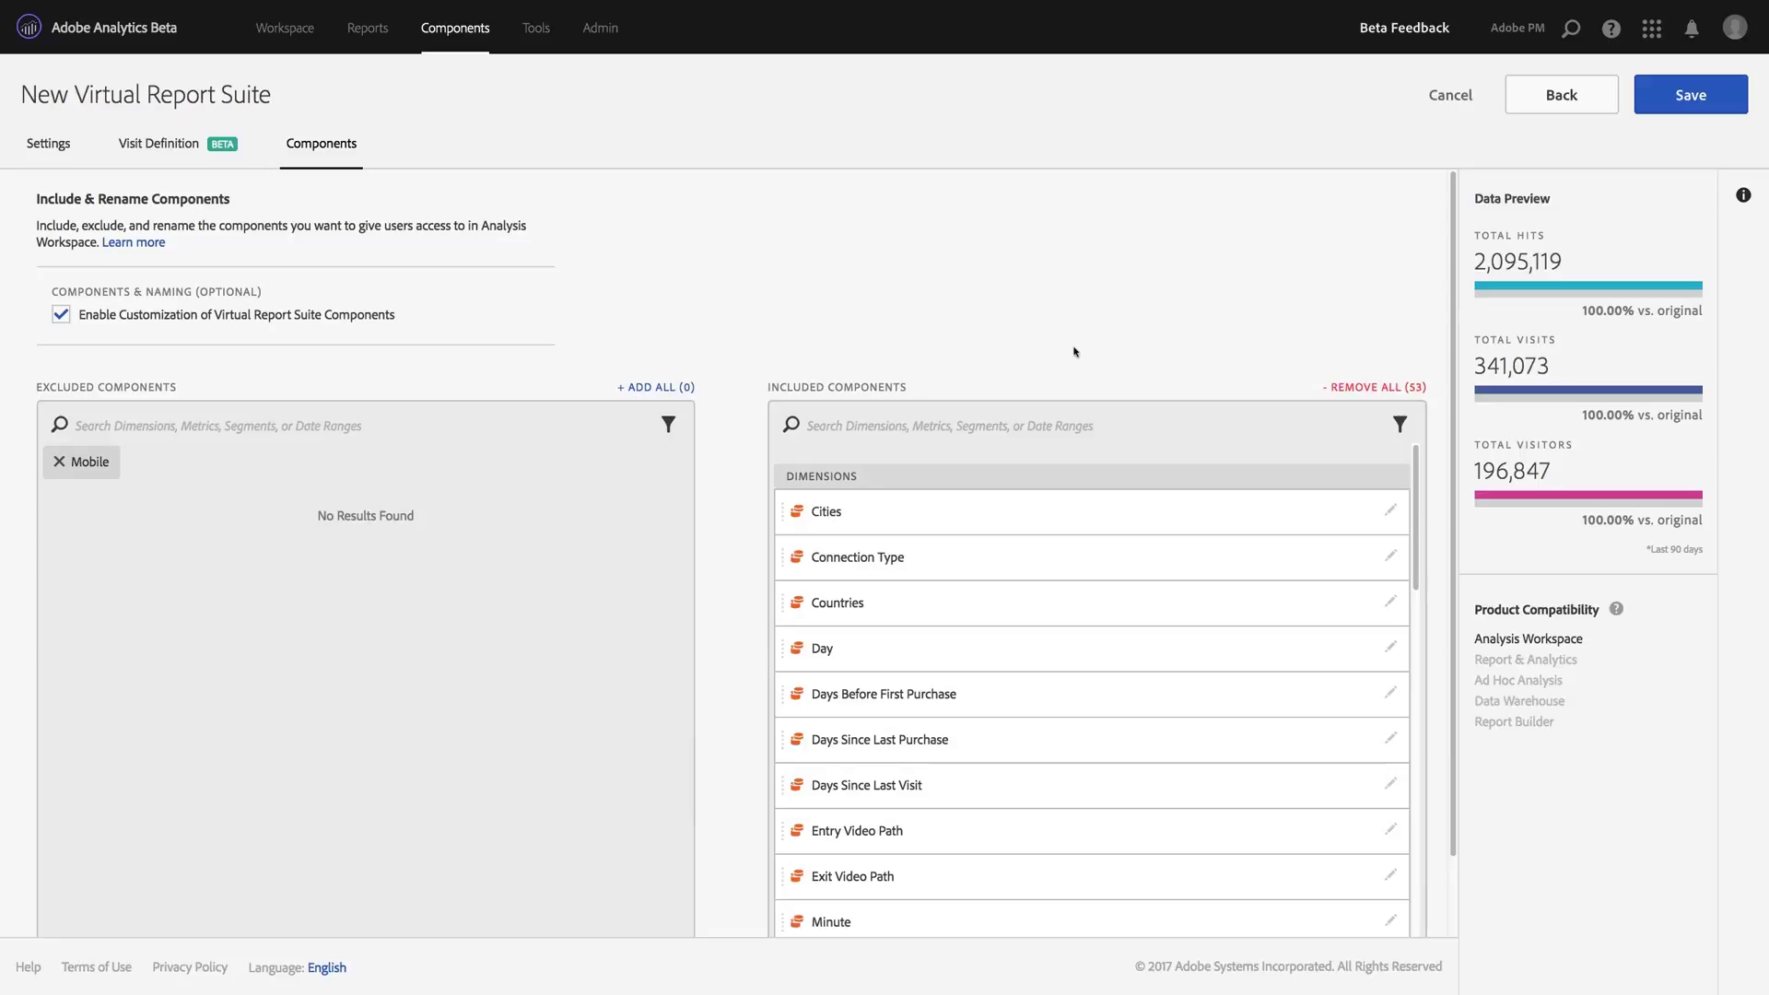
{"action": "scroll", "coordinate": [1106, 620], "scroll_direction": "down", "scroll_amount": 3}
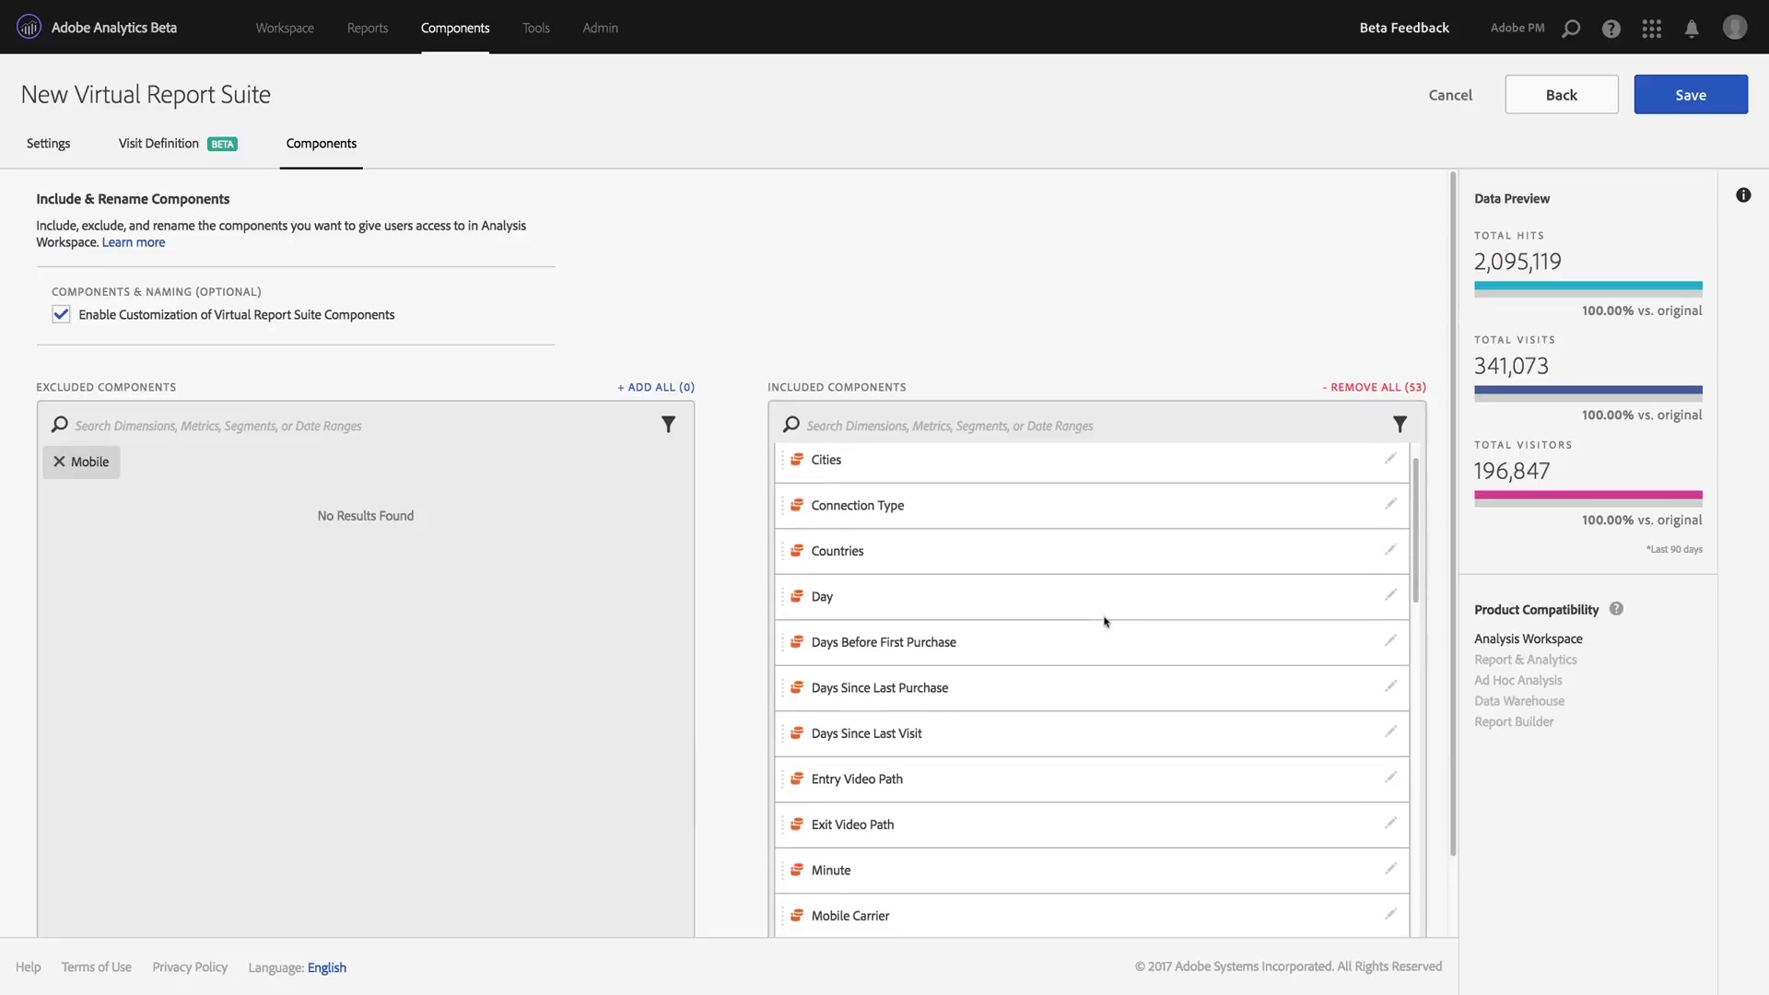
{"action": "scroll", "coordinate": [1106, 622], "scroll_direction": "down", "scroll_amount": 5}
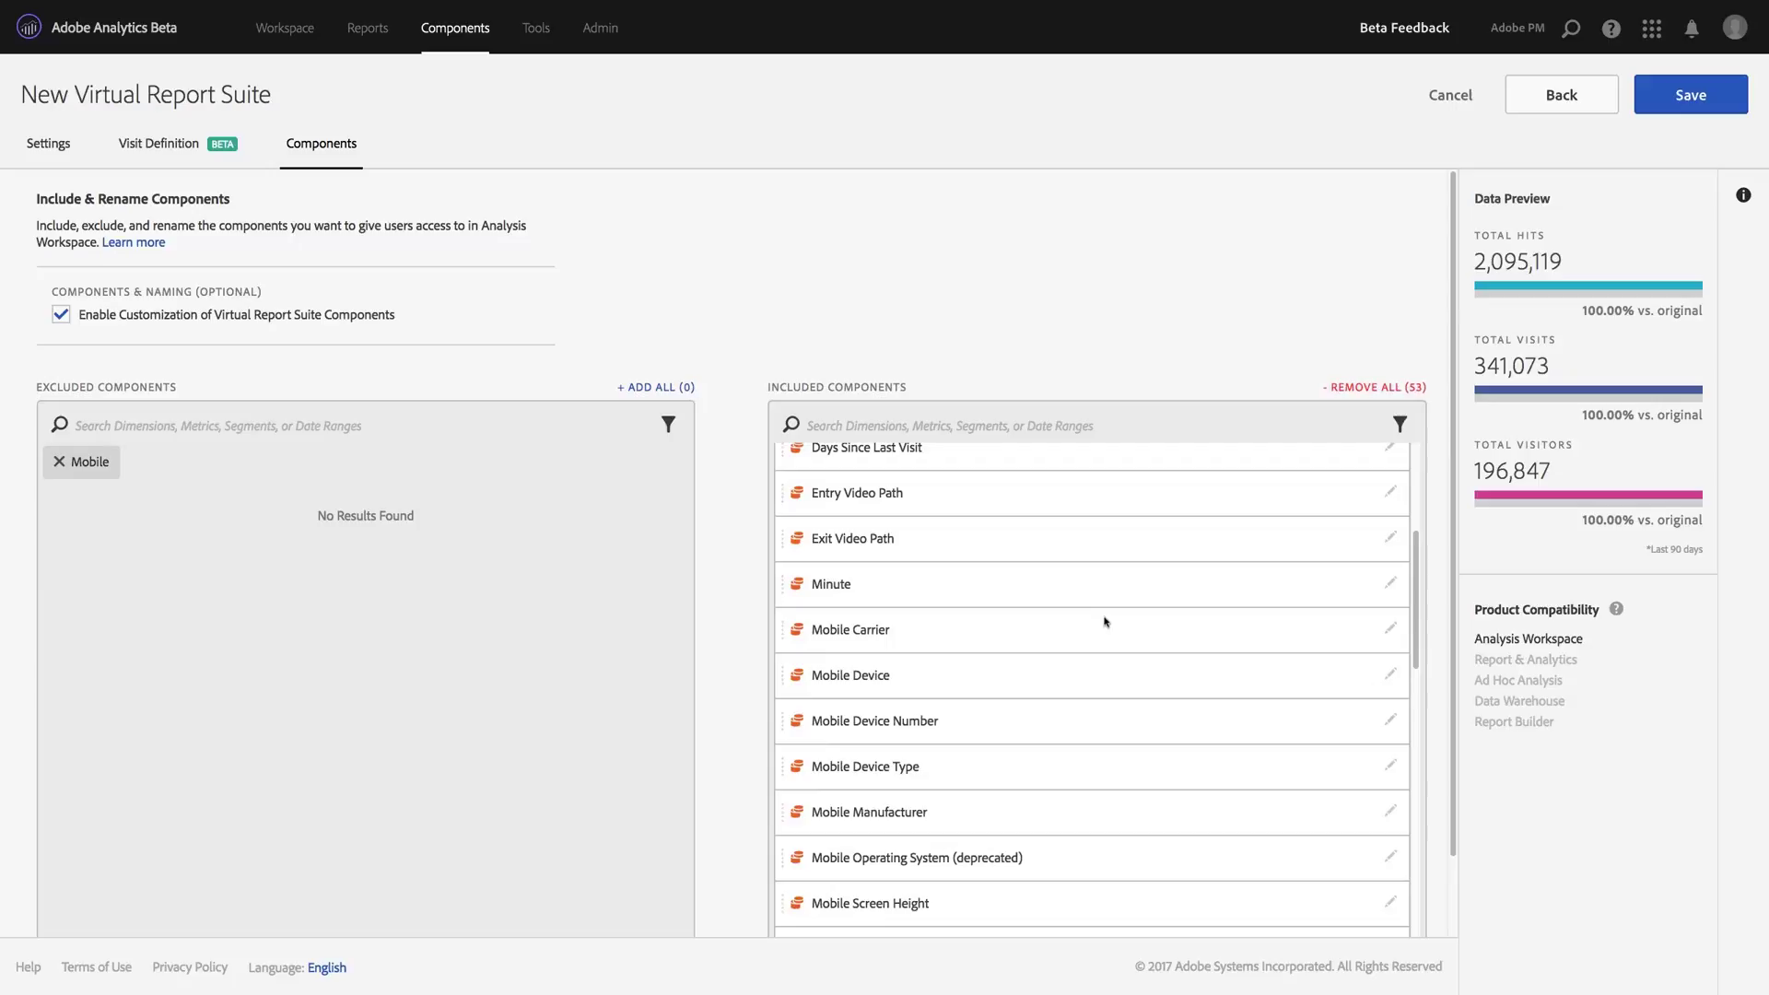
{"action": "scroll", "coordinate": [1106, 621], "scroll_direction": "down", "scroll_amount": 20}
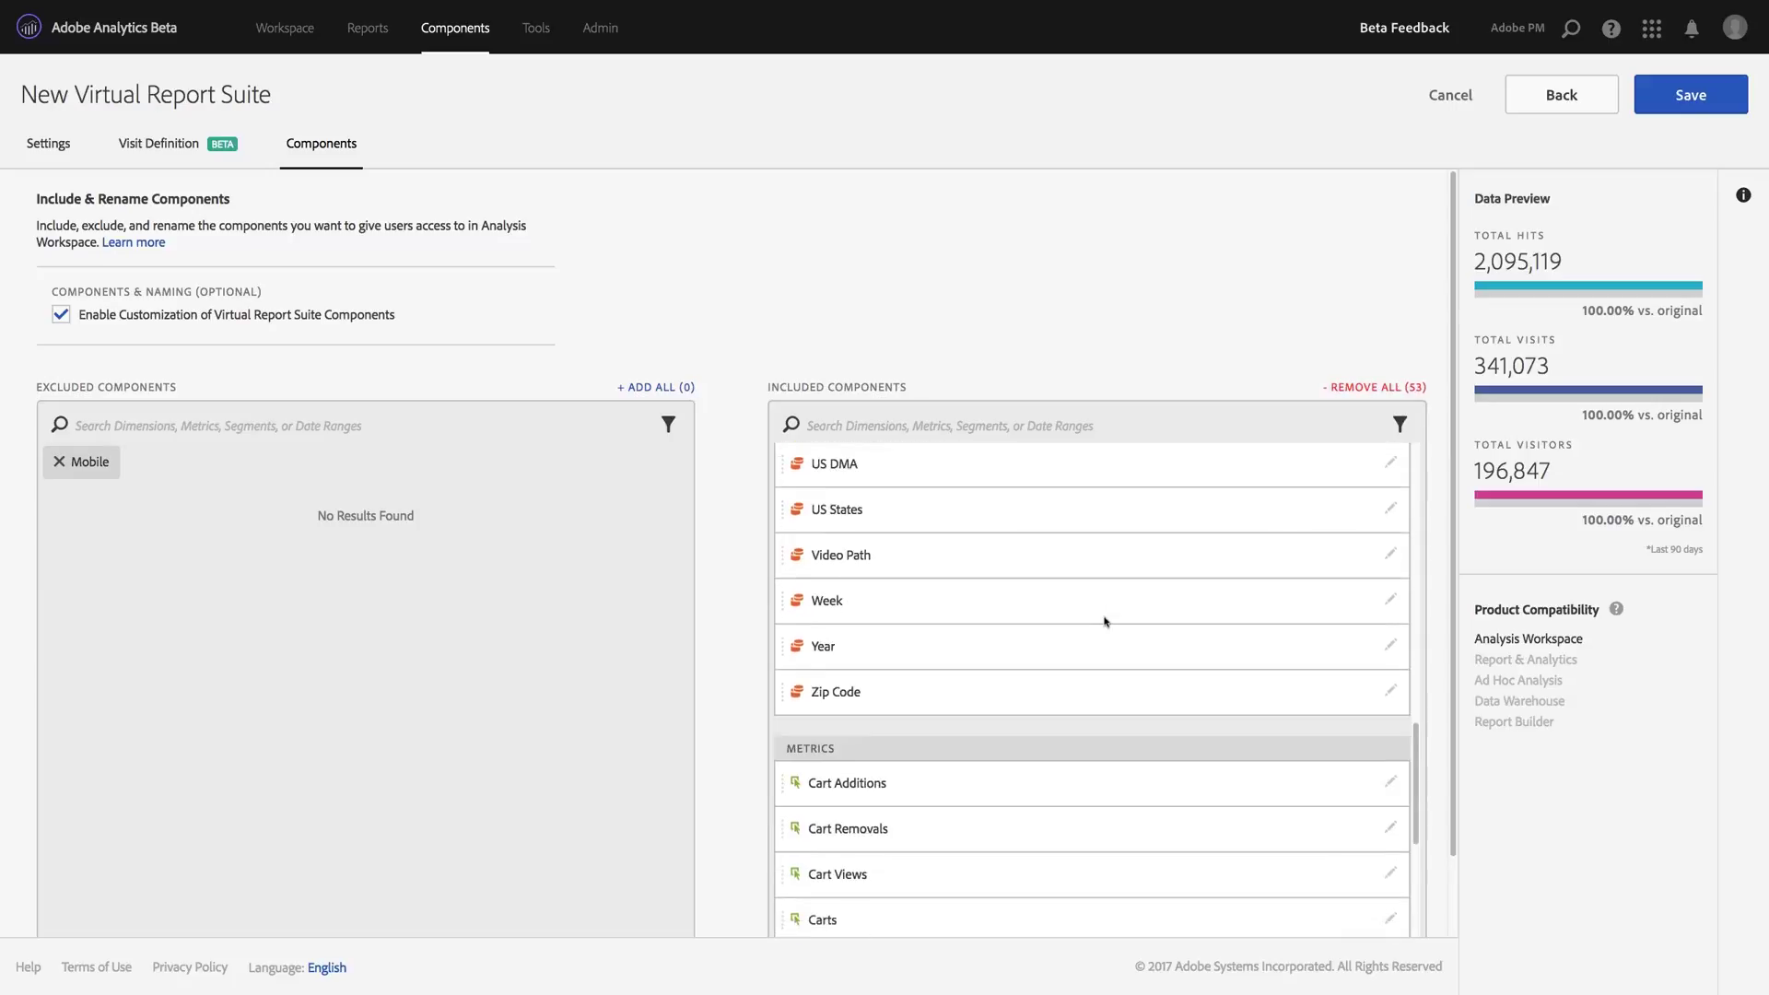
{"action": "scroll", "coordinate": [1106, 621], "scroll_direction": "down", "scroll_amount": 6}
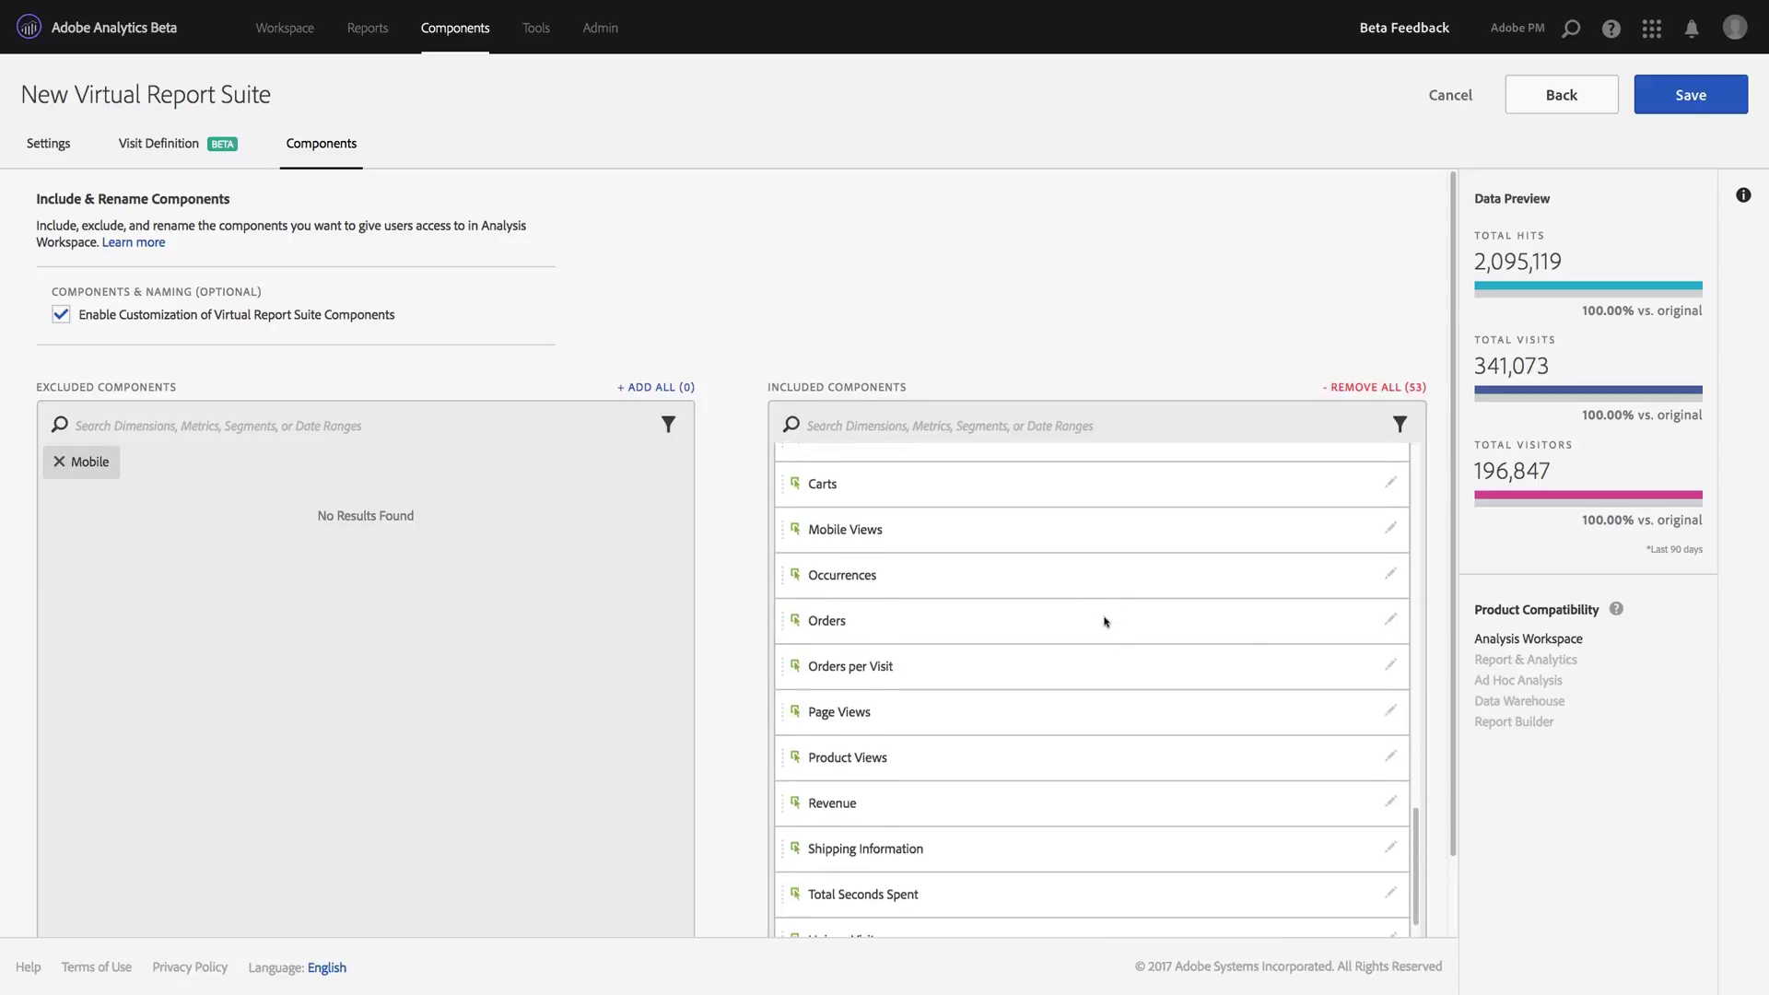
{"action": "scroll", "coordinate": [1105, 621], "scroll_direction": "down", "scroll_amount": 2}
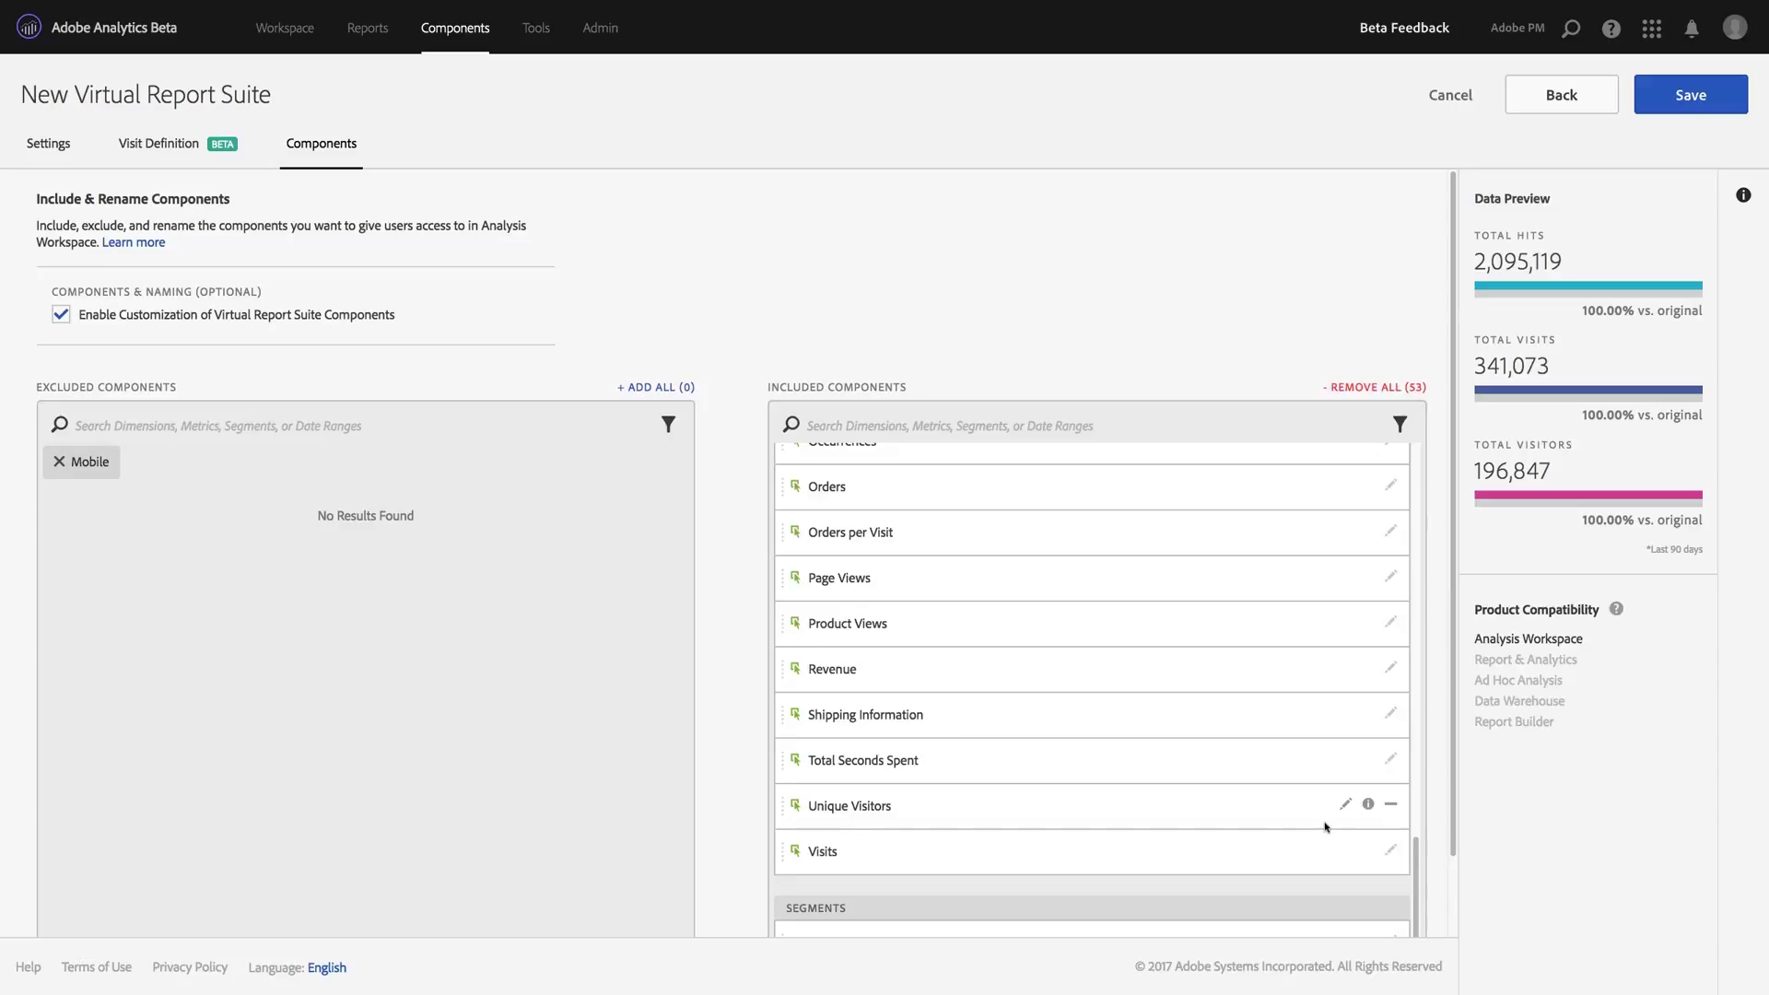
Rename Unique Visitors to 'Users' and Visits to 'Sessions'
{"action": "left_click", "coordinate": [1346, 806]}
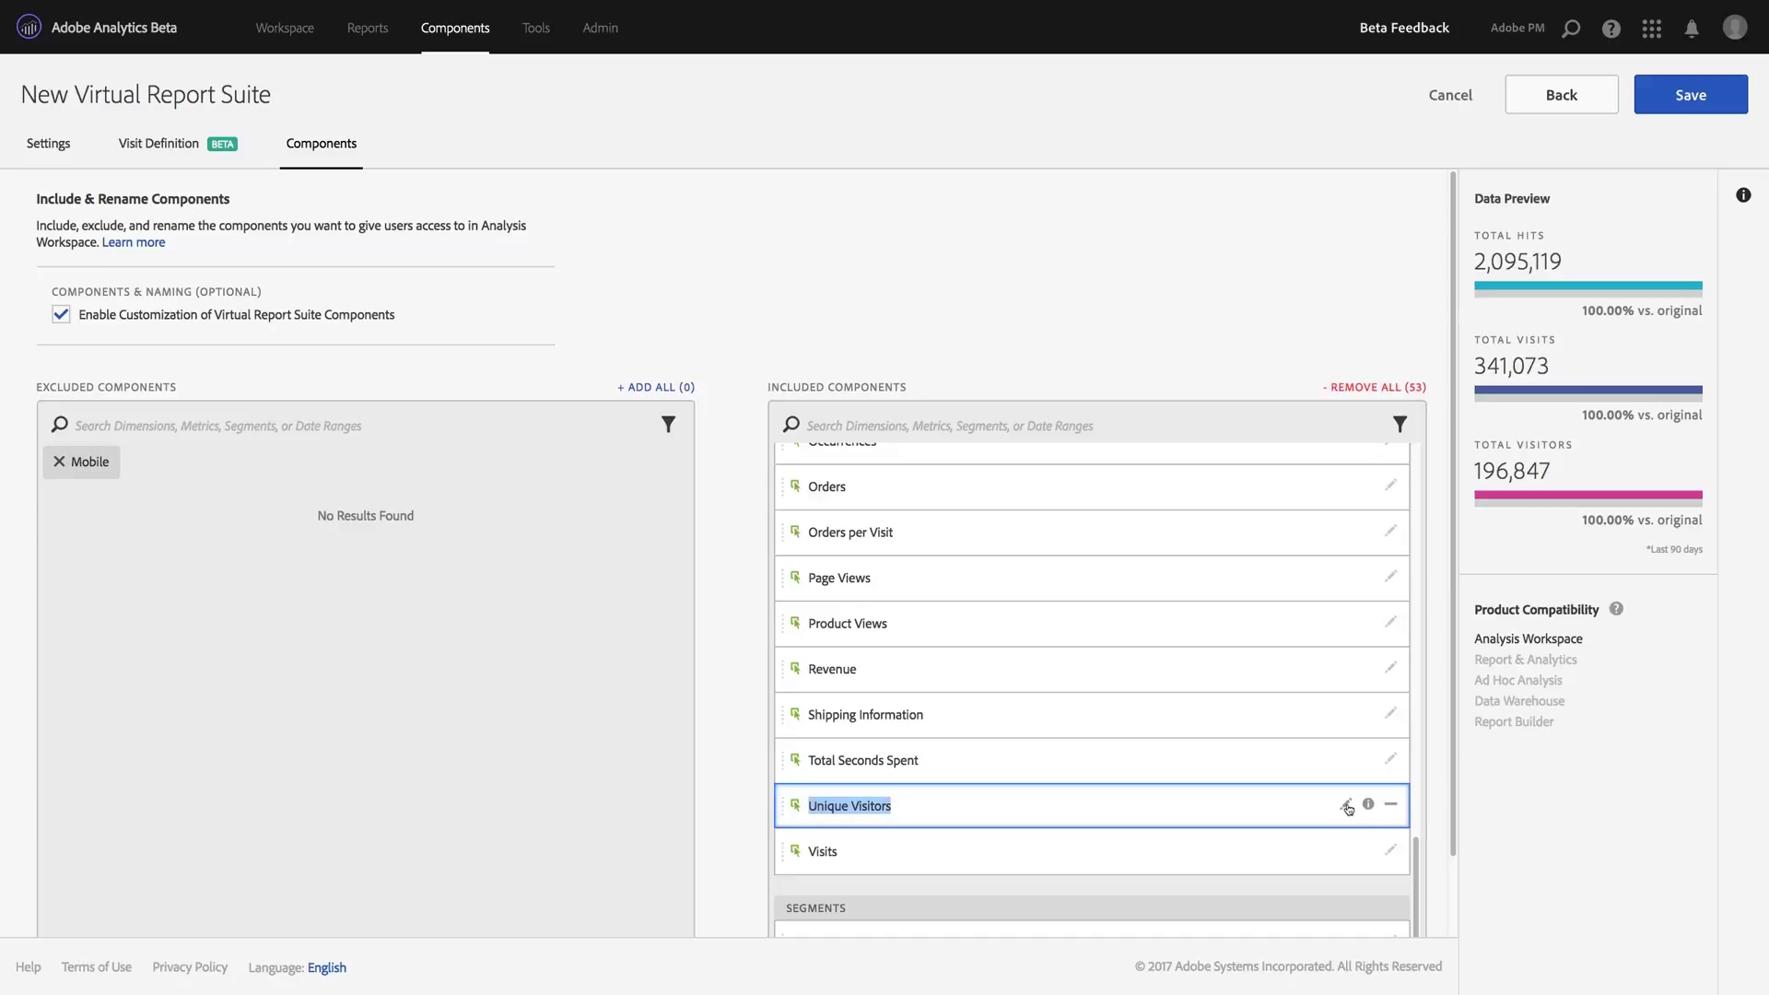
{"action": "type", "text": "Users"}
{"action": "key", "text": "Return"}
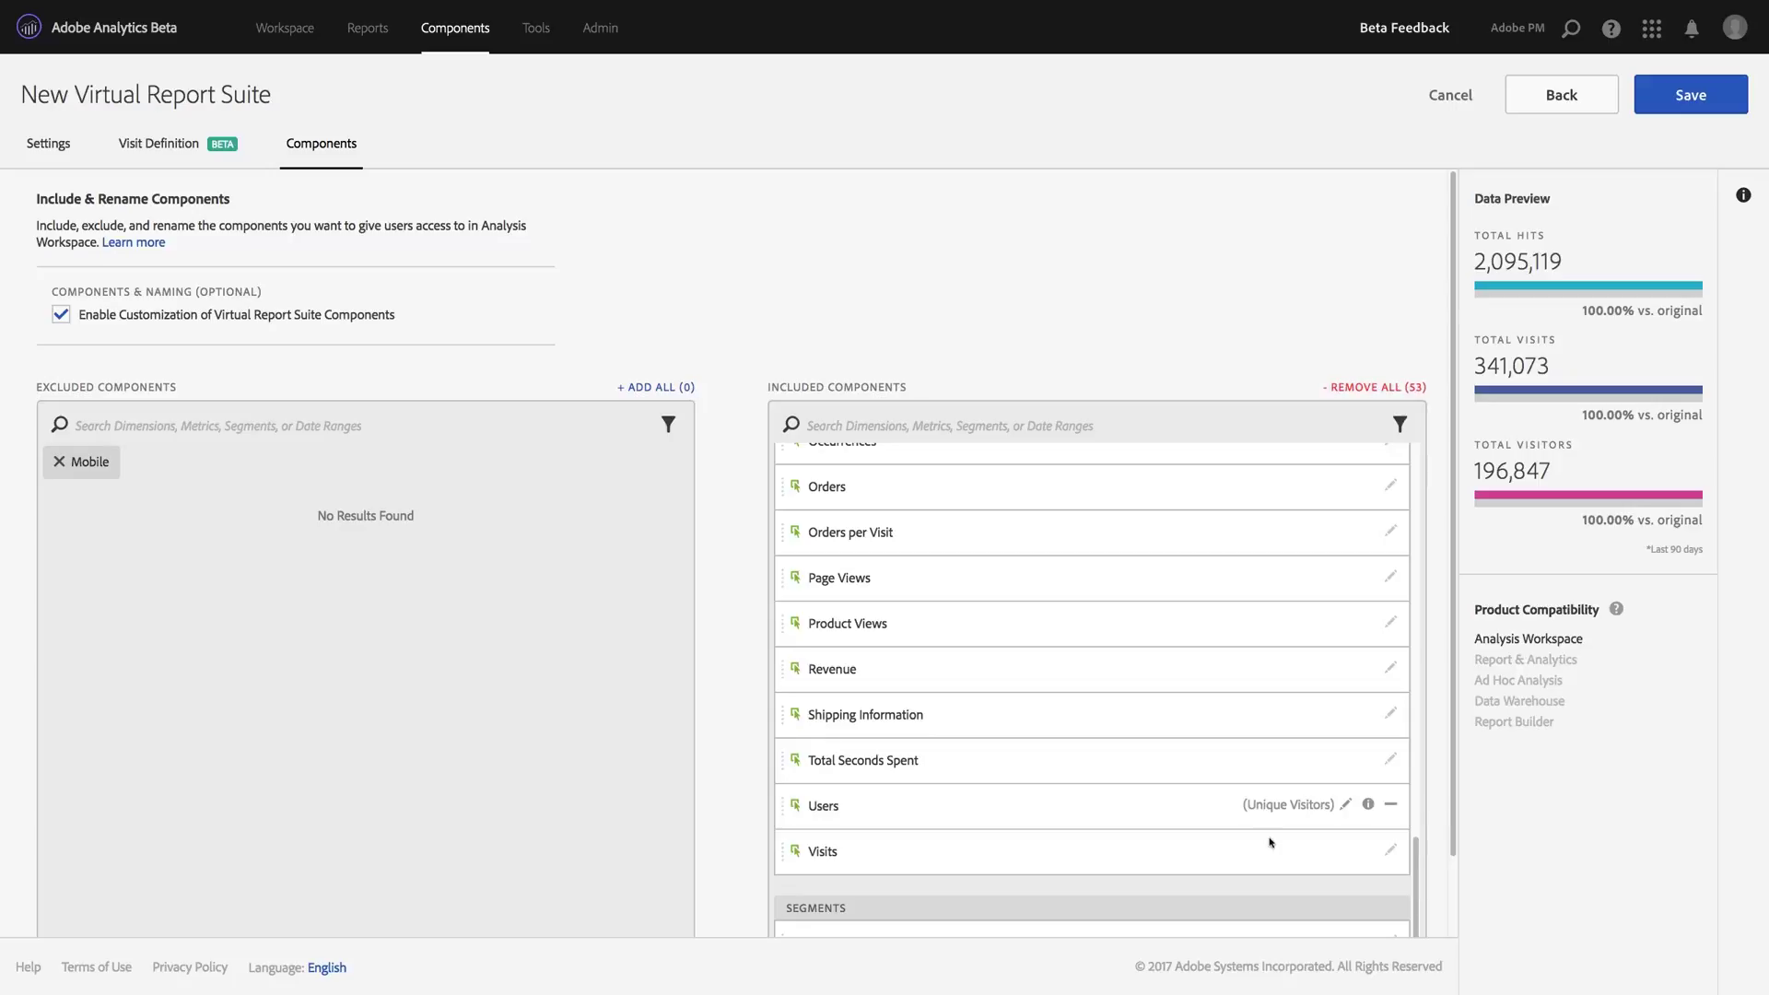
{"action": "left_click", "coordinate": [1346, 851]}
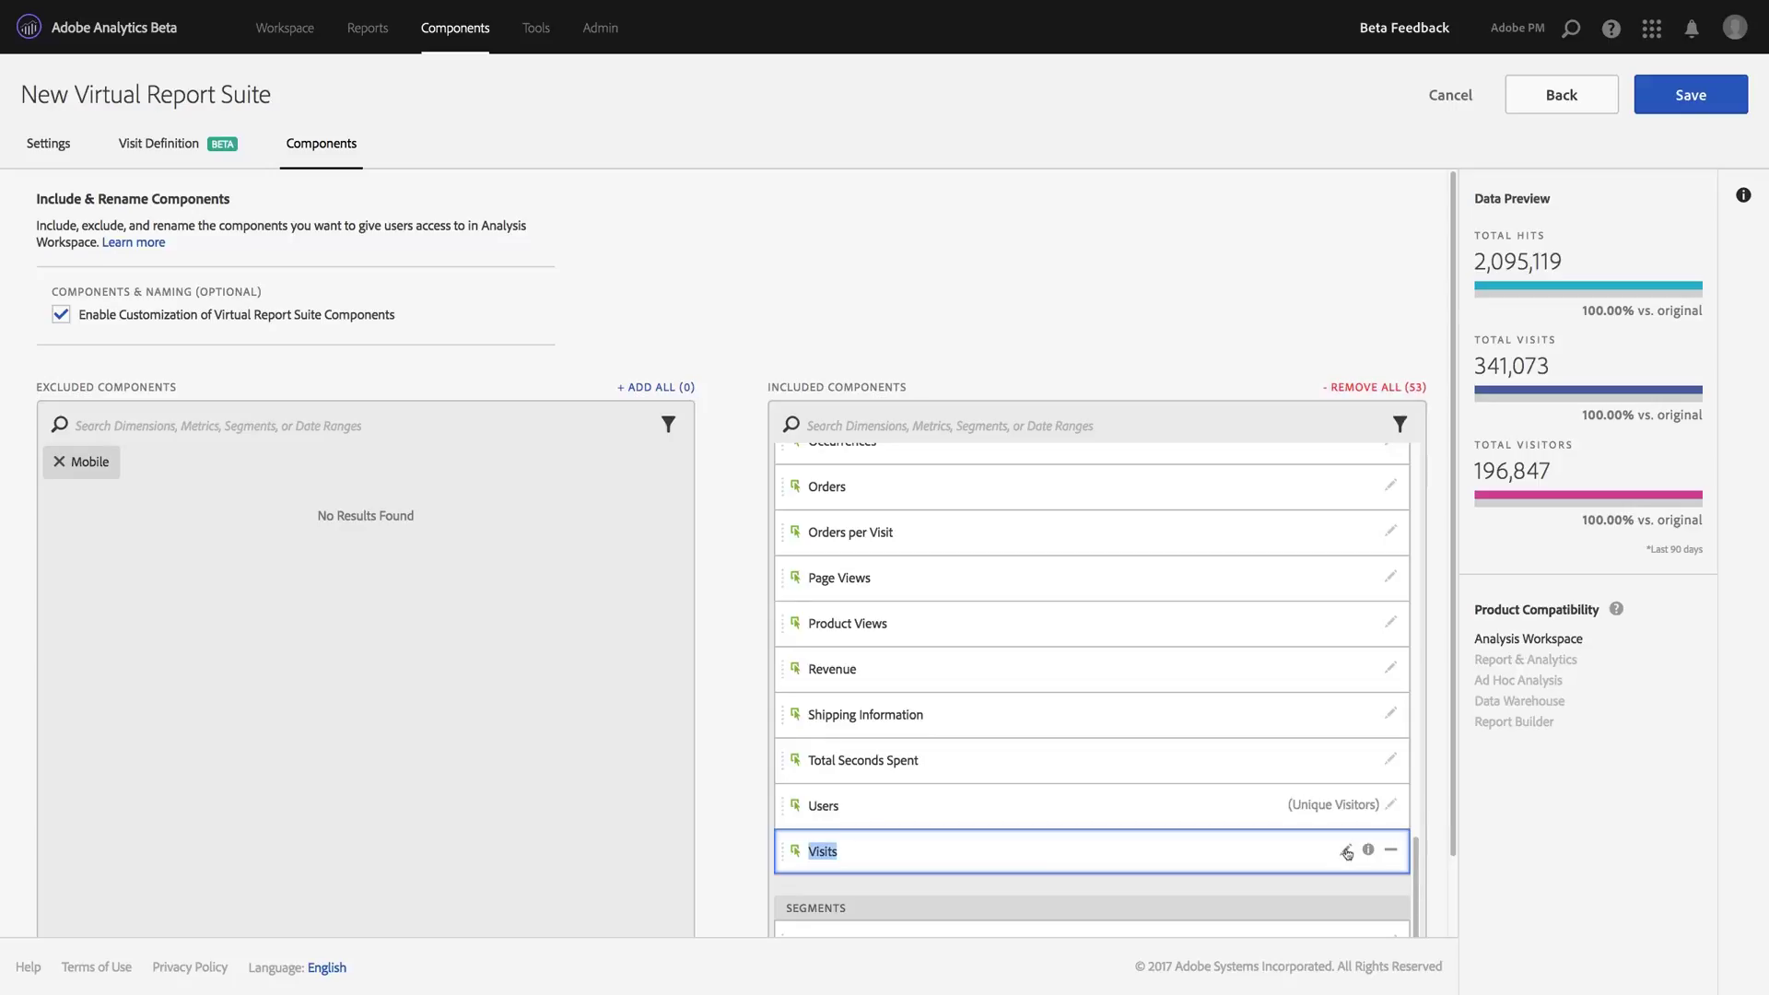
{"action": "type", "text": "Sessions"}
{"action": "key", "text": "Return"}
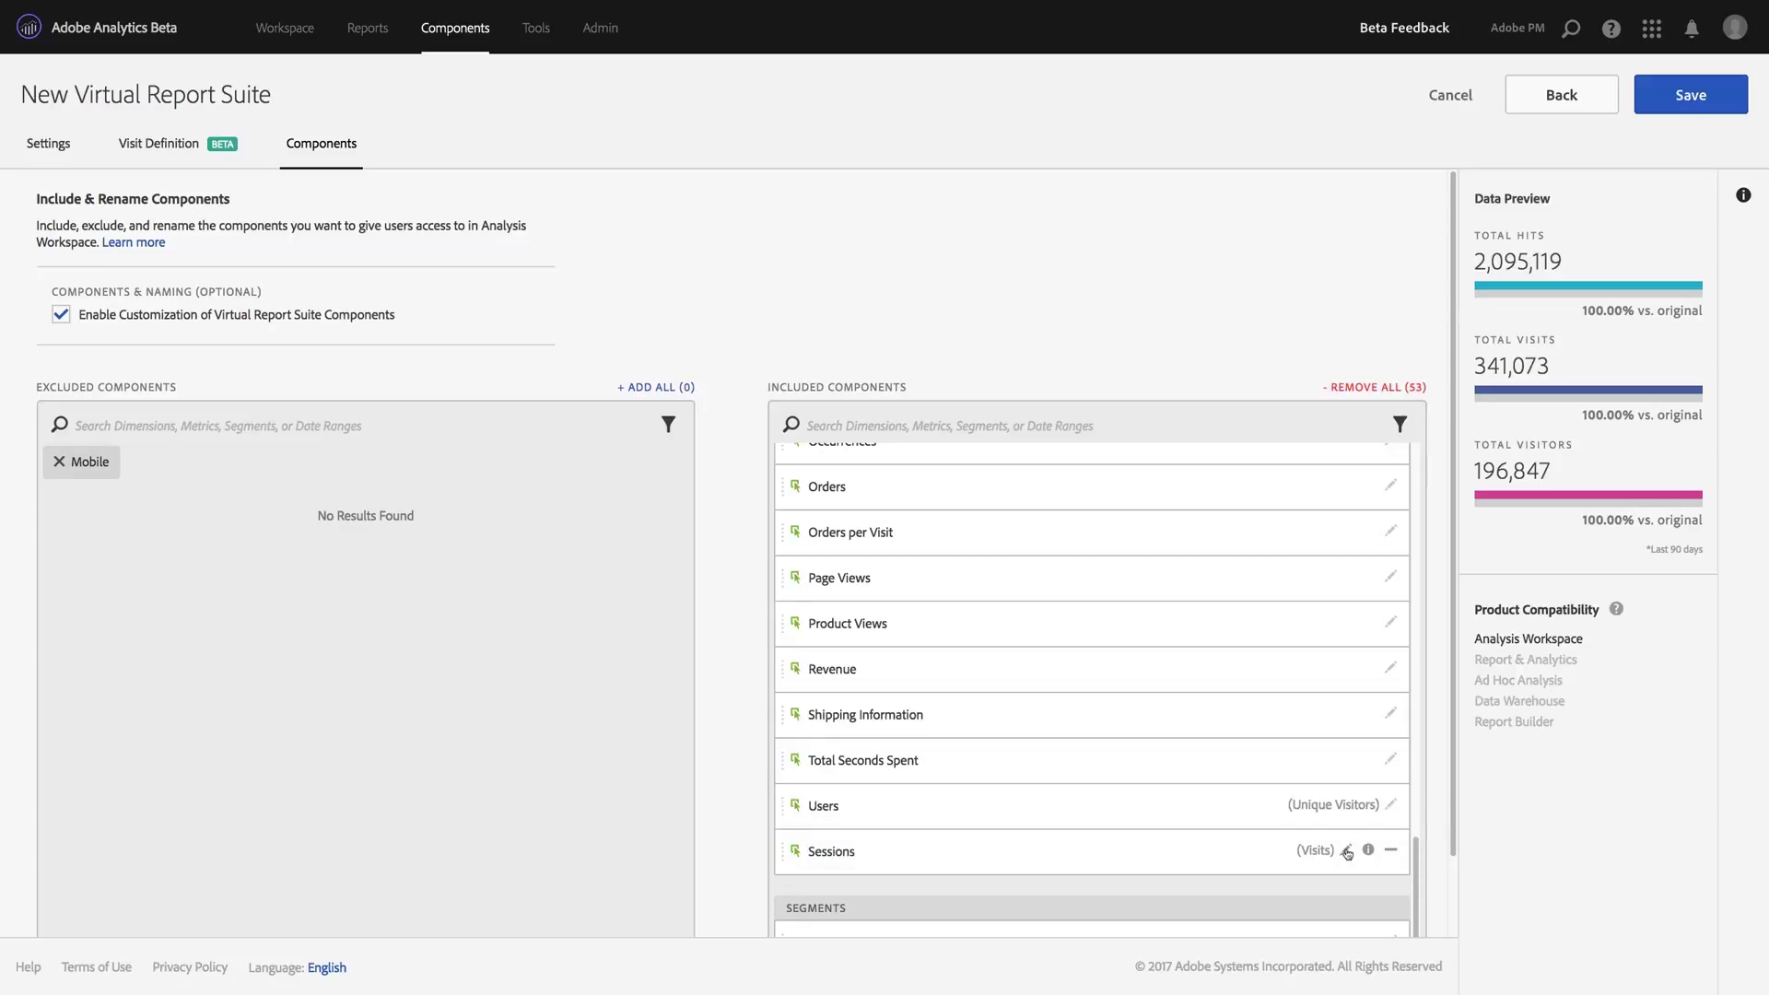
{"action": "scroll", "coordinate": [1177, 722], "scroll_direction": "up", "scroll_amount": 3}
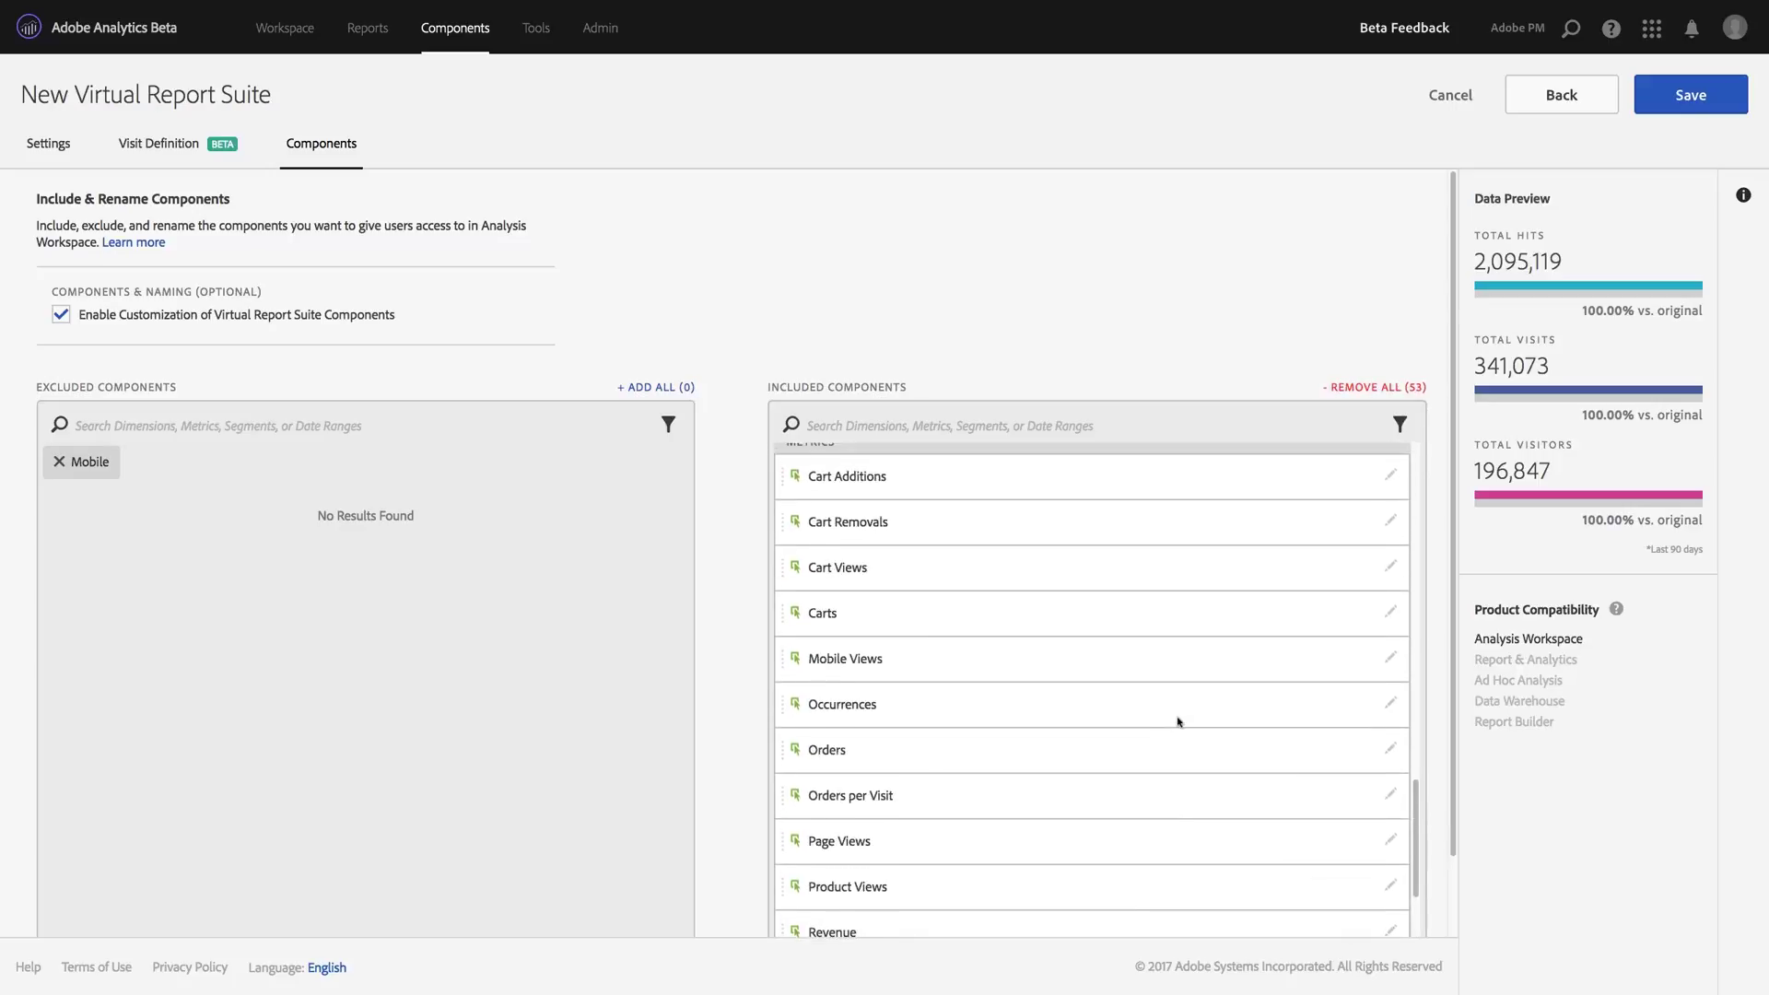
Rename the Page dimension to 'App Screen'
{"action": "scroll", "coordinate": [1176, 722], "scroll_direction": "up", "scroll_amount": 8}
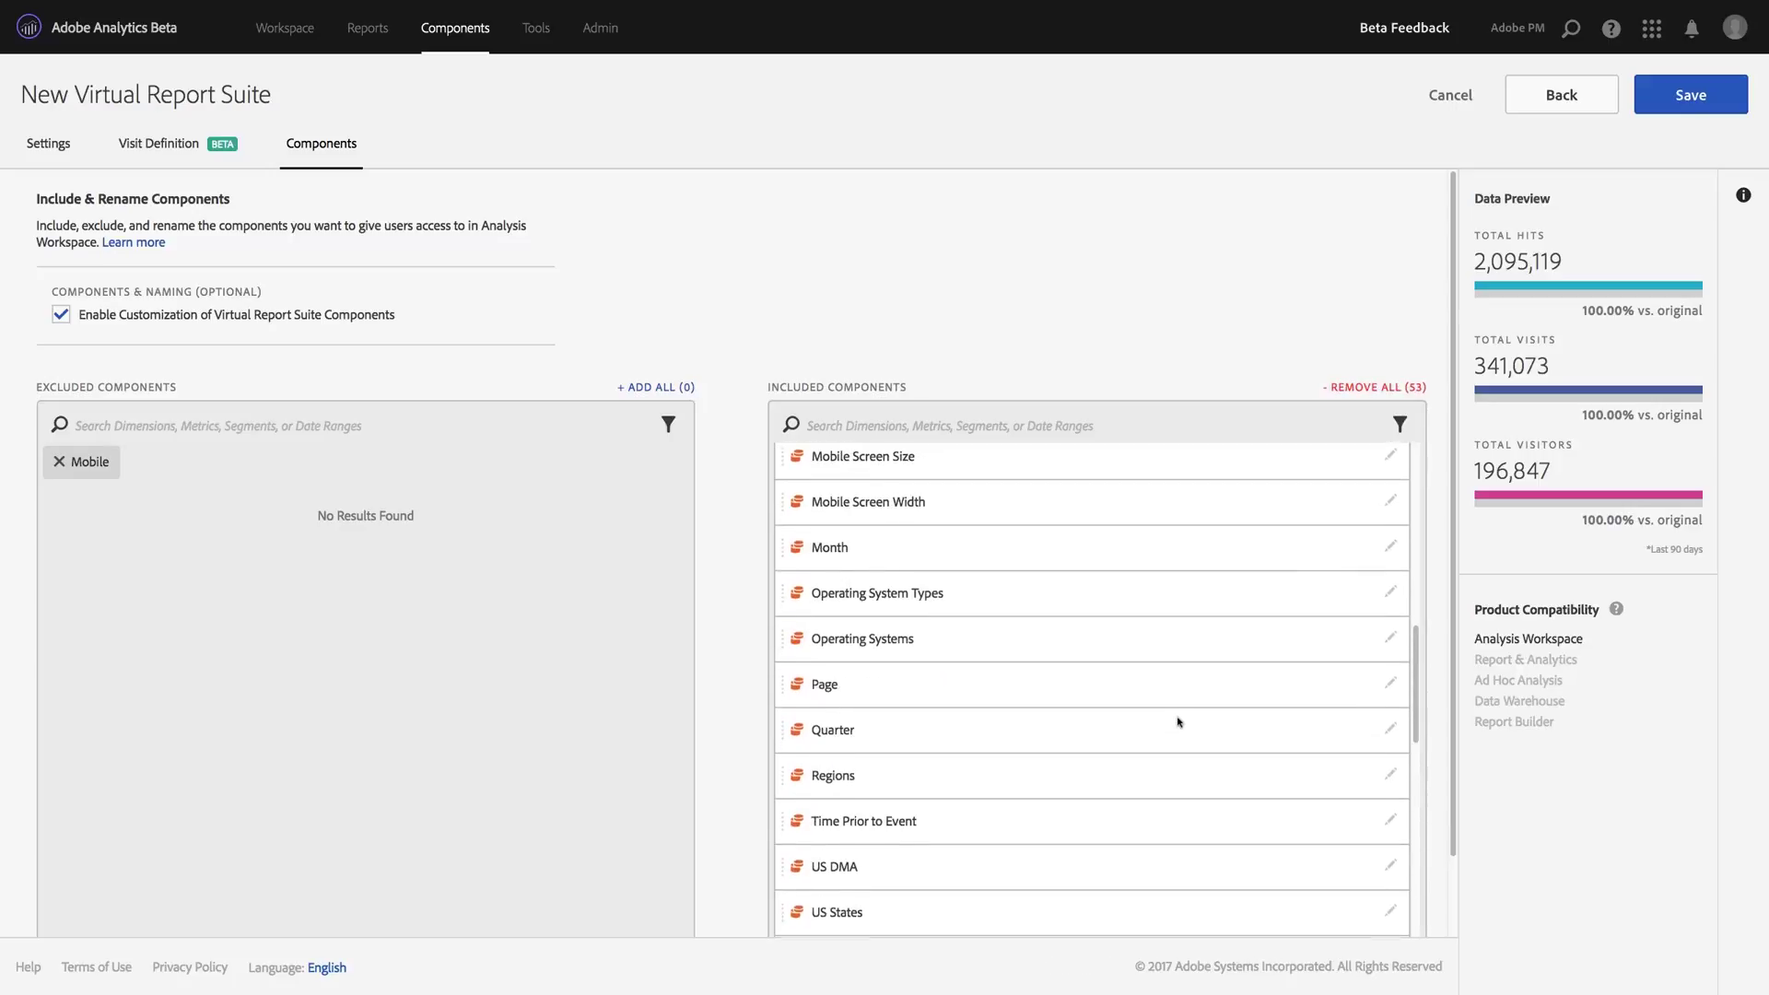
{"action": "scroll", "coordinate": [1179, 723], "scroll_direction": "down", "scroll_amount": 1}
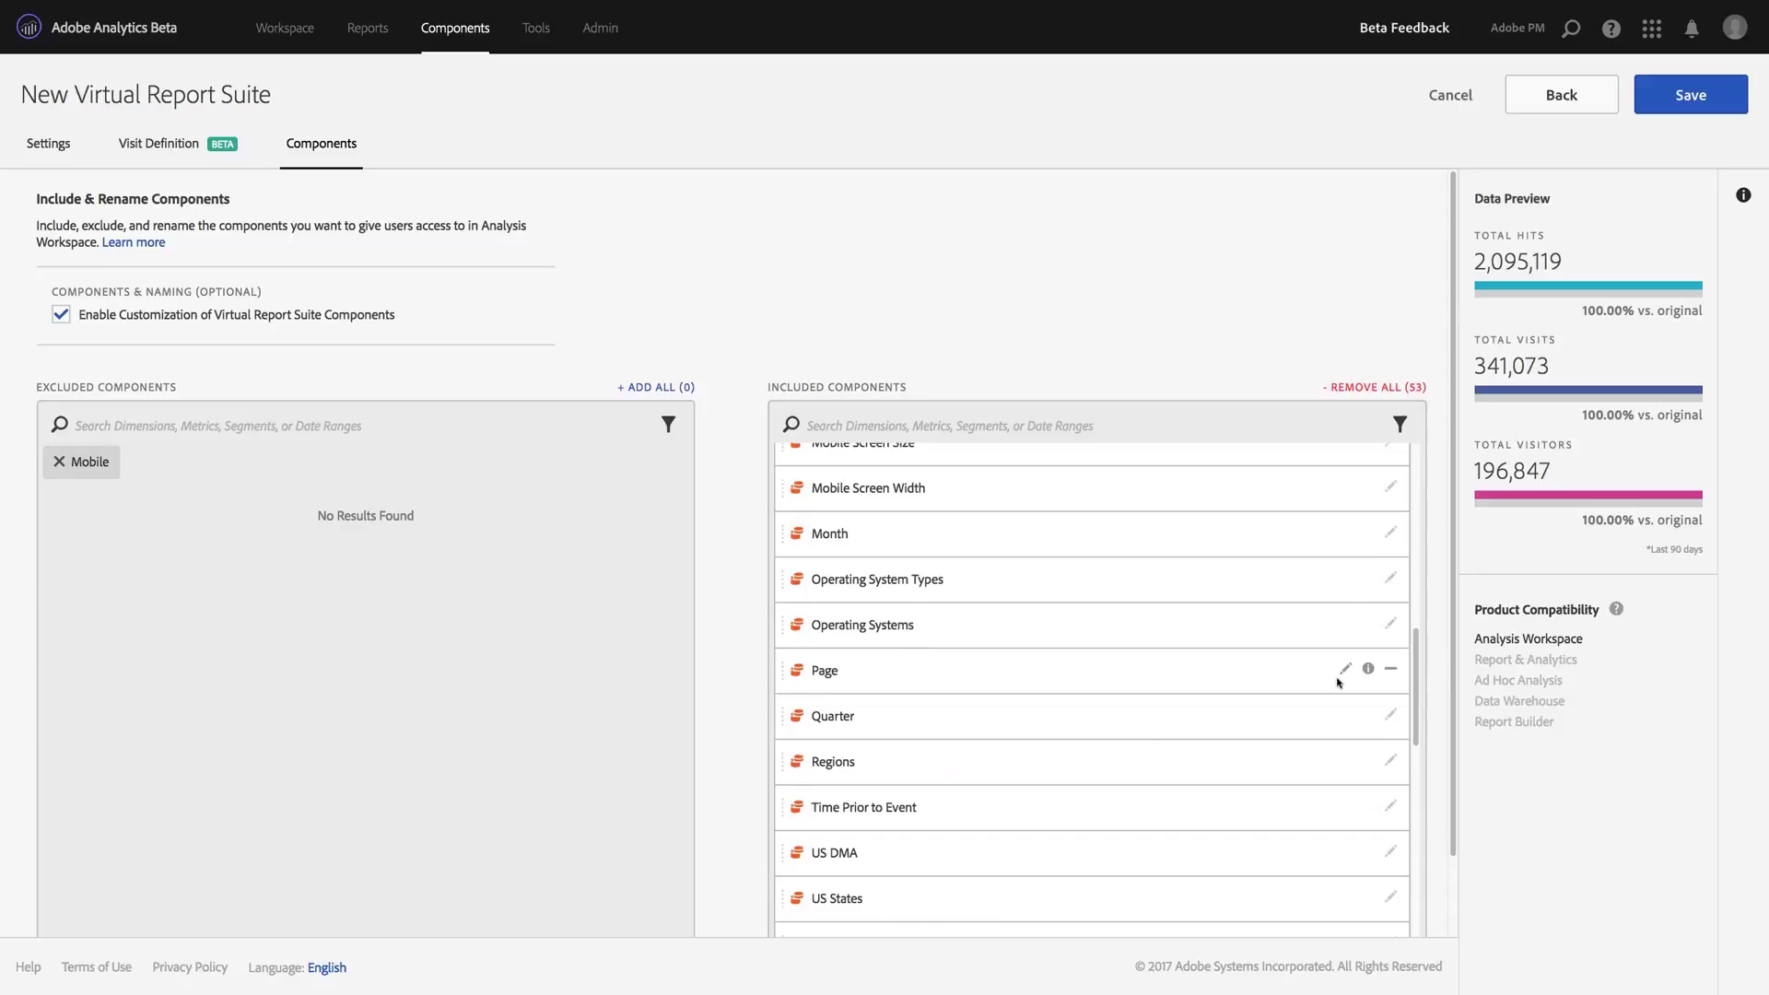
{"action": "left_click", "coordinate": [1346, 671]}
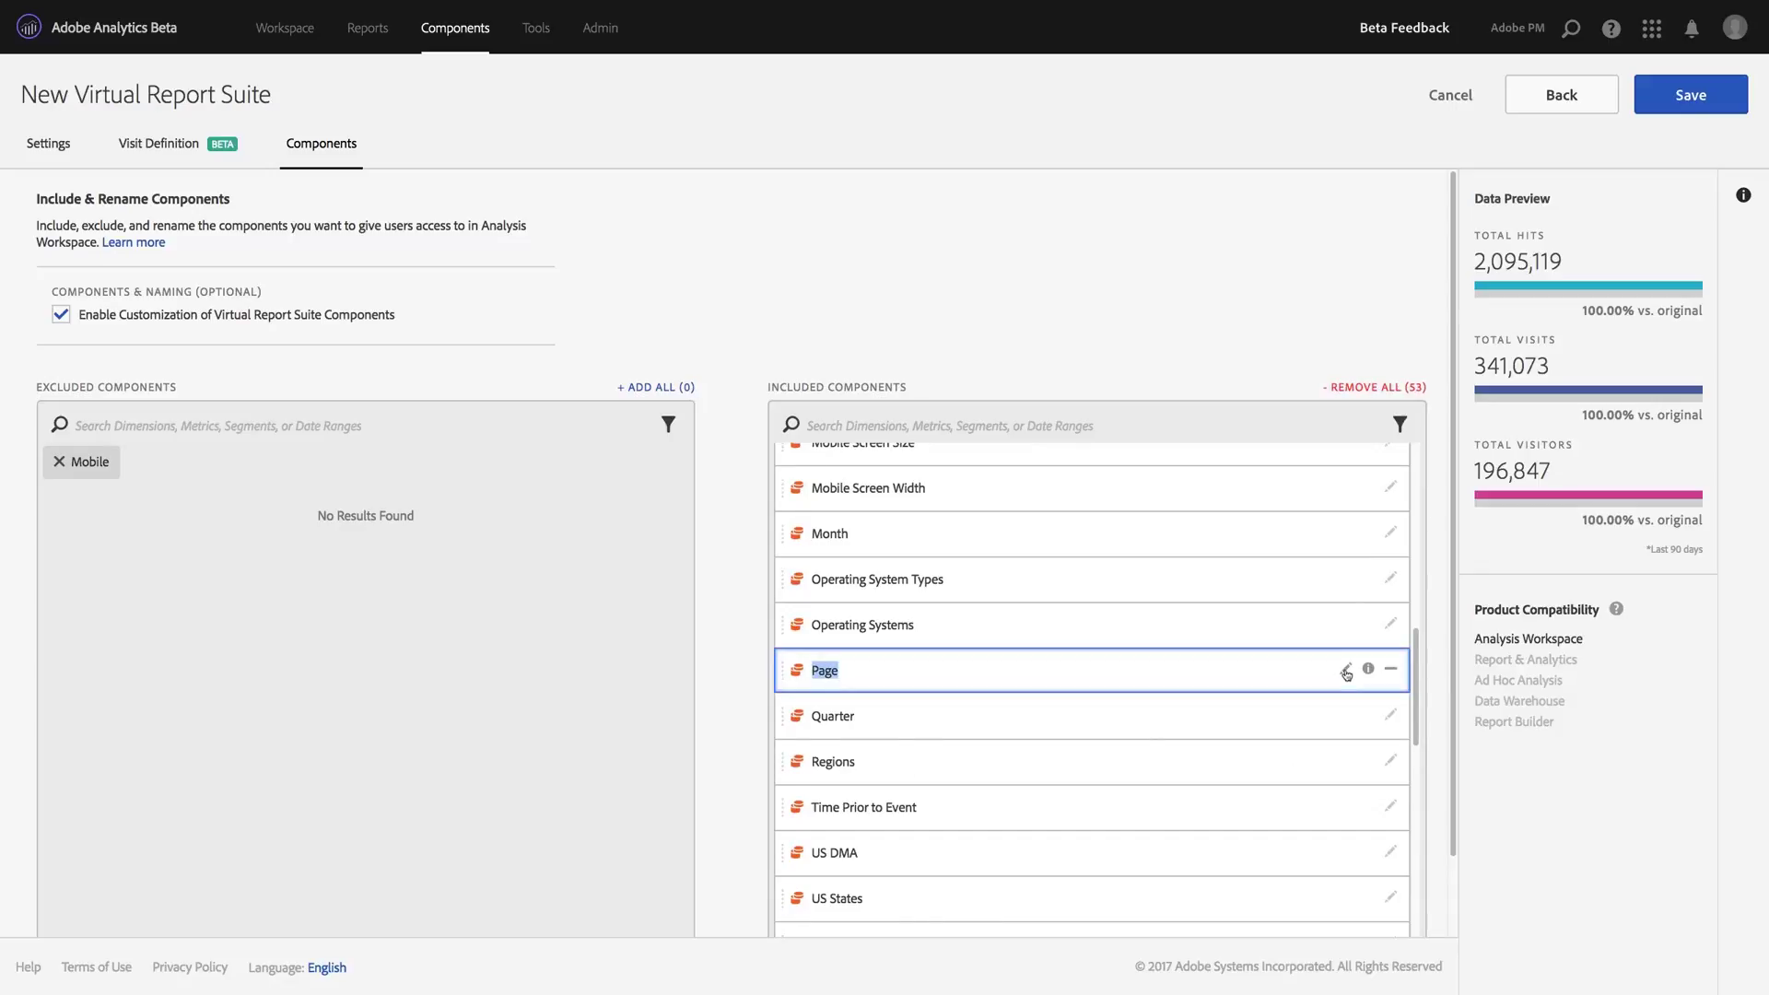
{"action": "type", "text": "App Screen"}
{"action": "key", "text": "Return"}
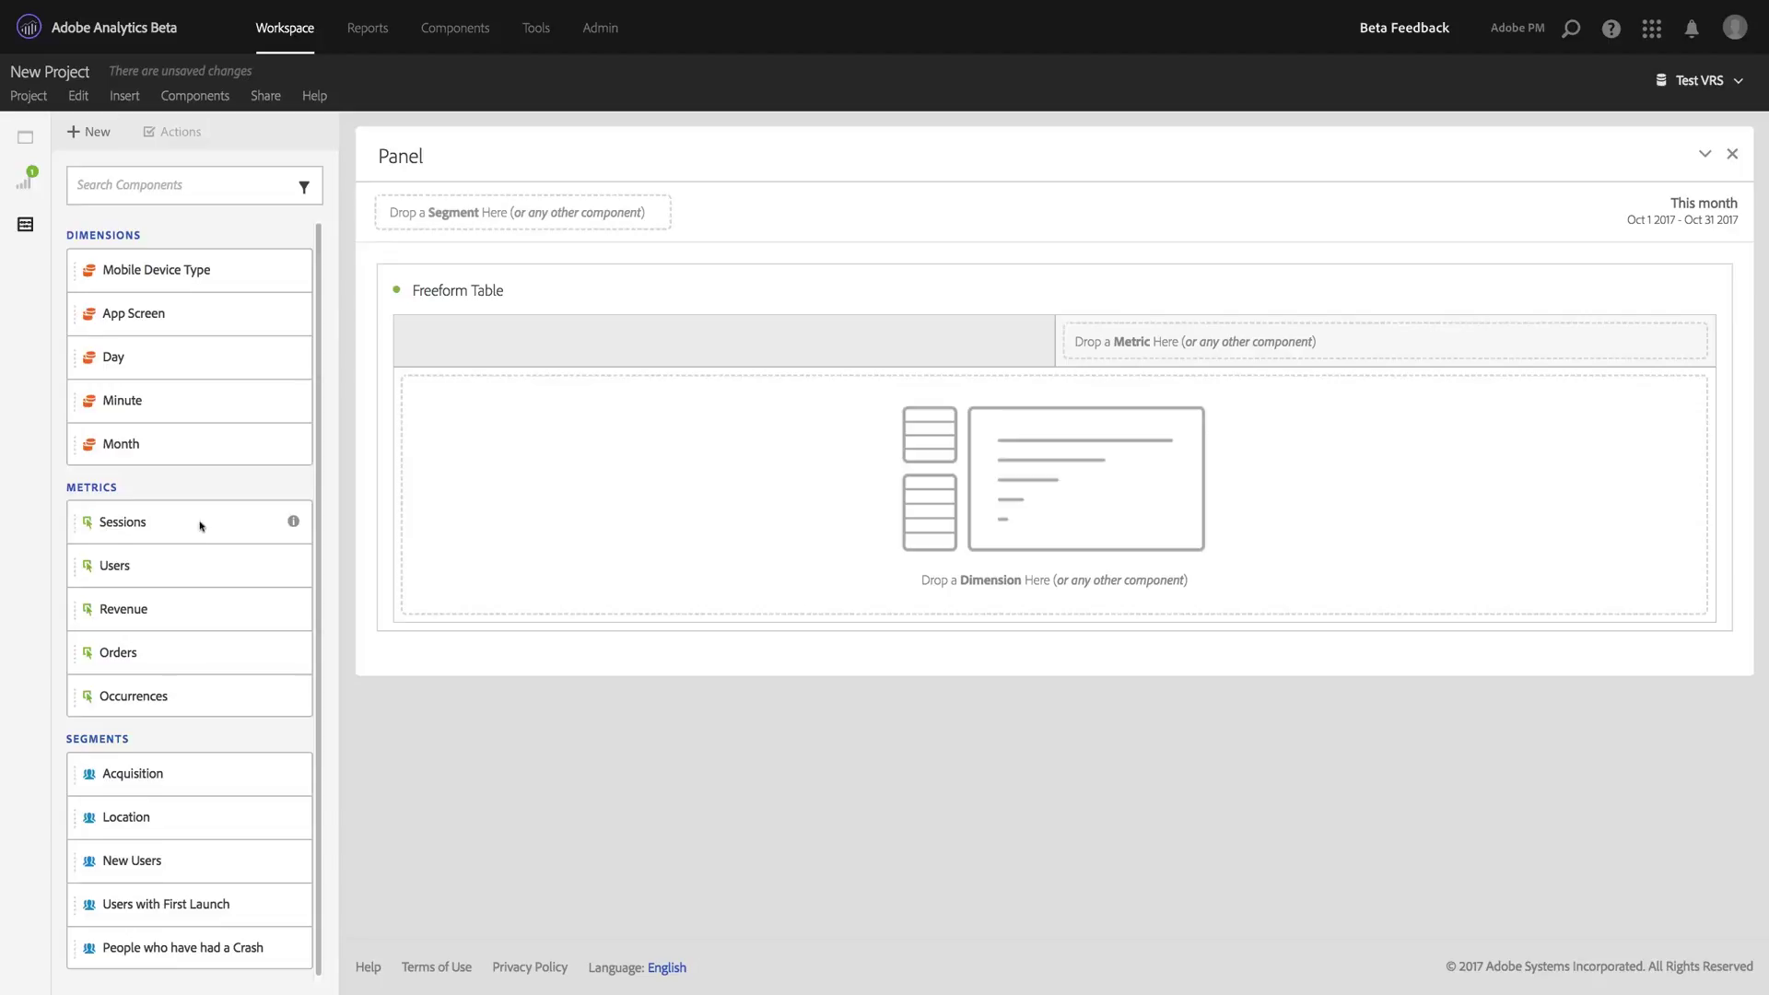
Check the Sessions metric's info in the Test VRS project and search its components
{"action": "mouse_move", "coordinate": [294, 525]}
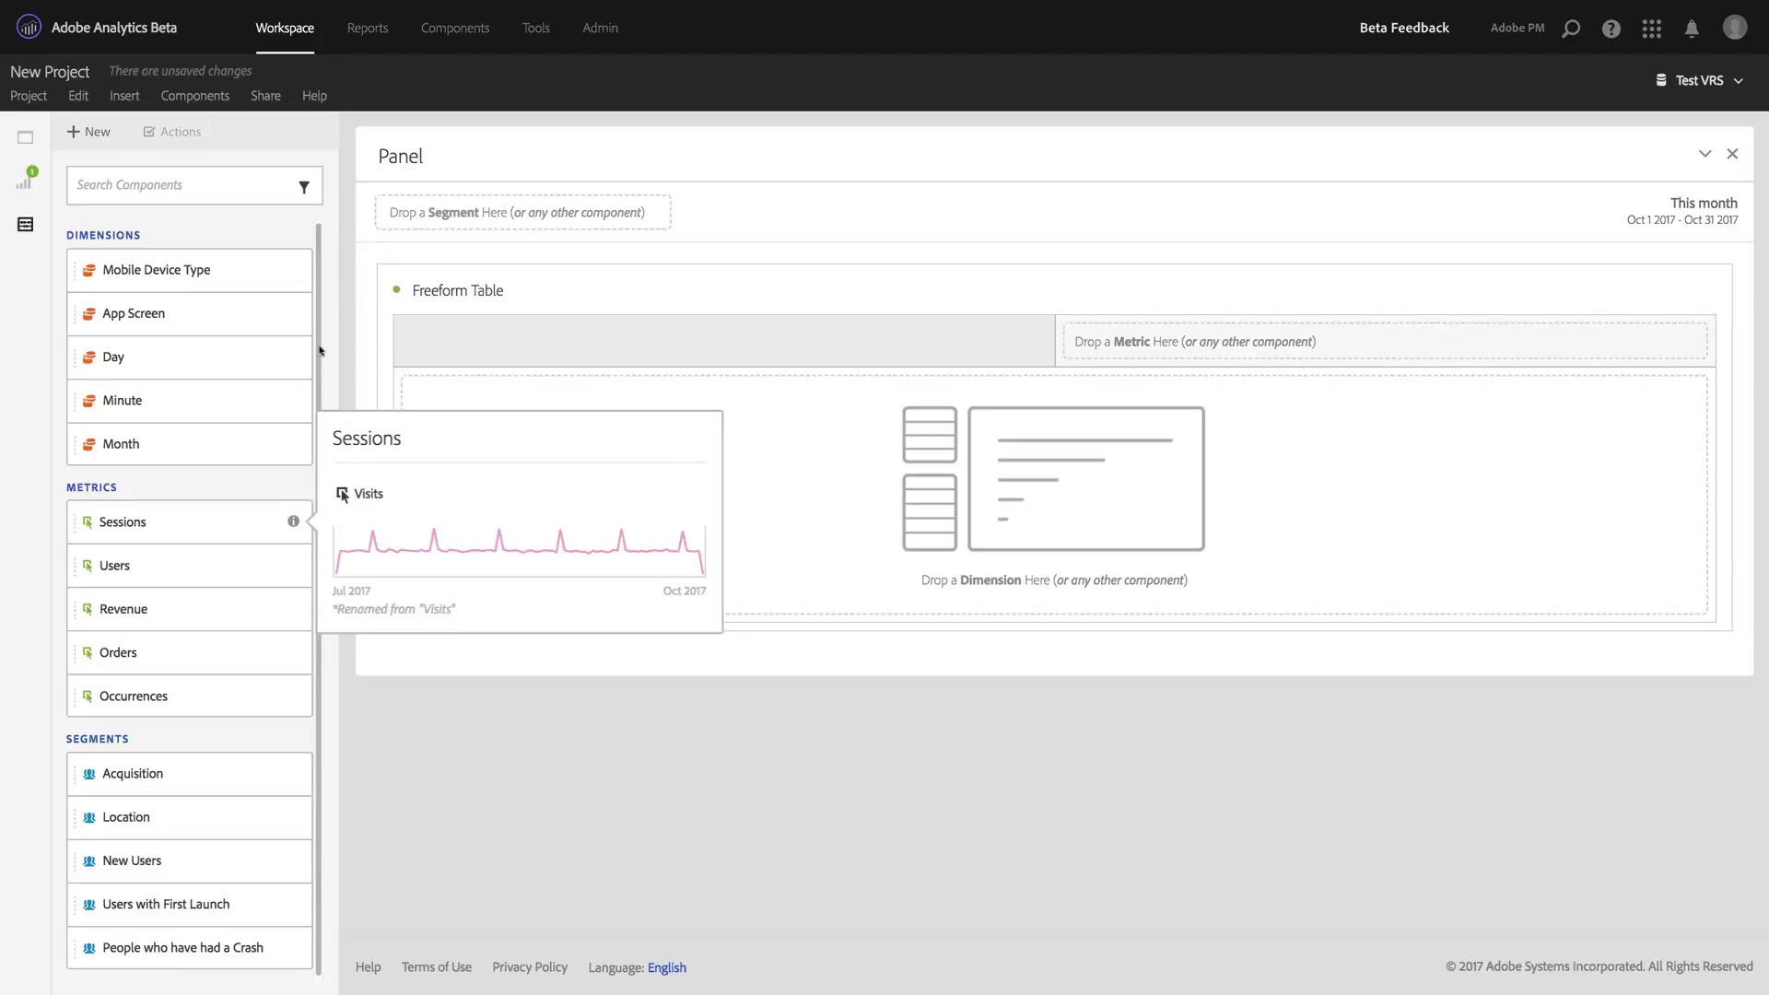
{"action": "left_click", "coordinate": [181, 191]}
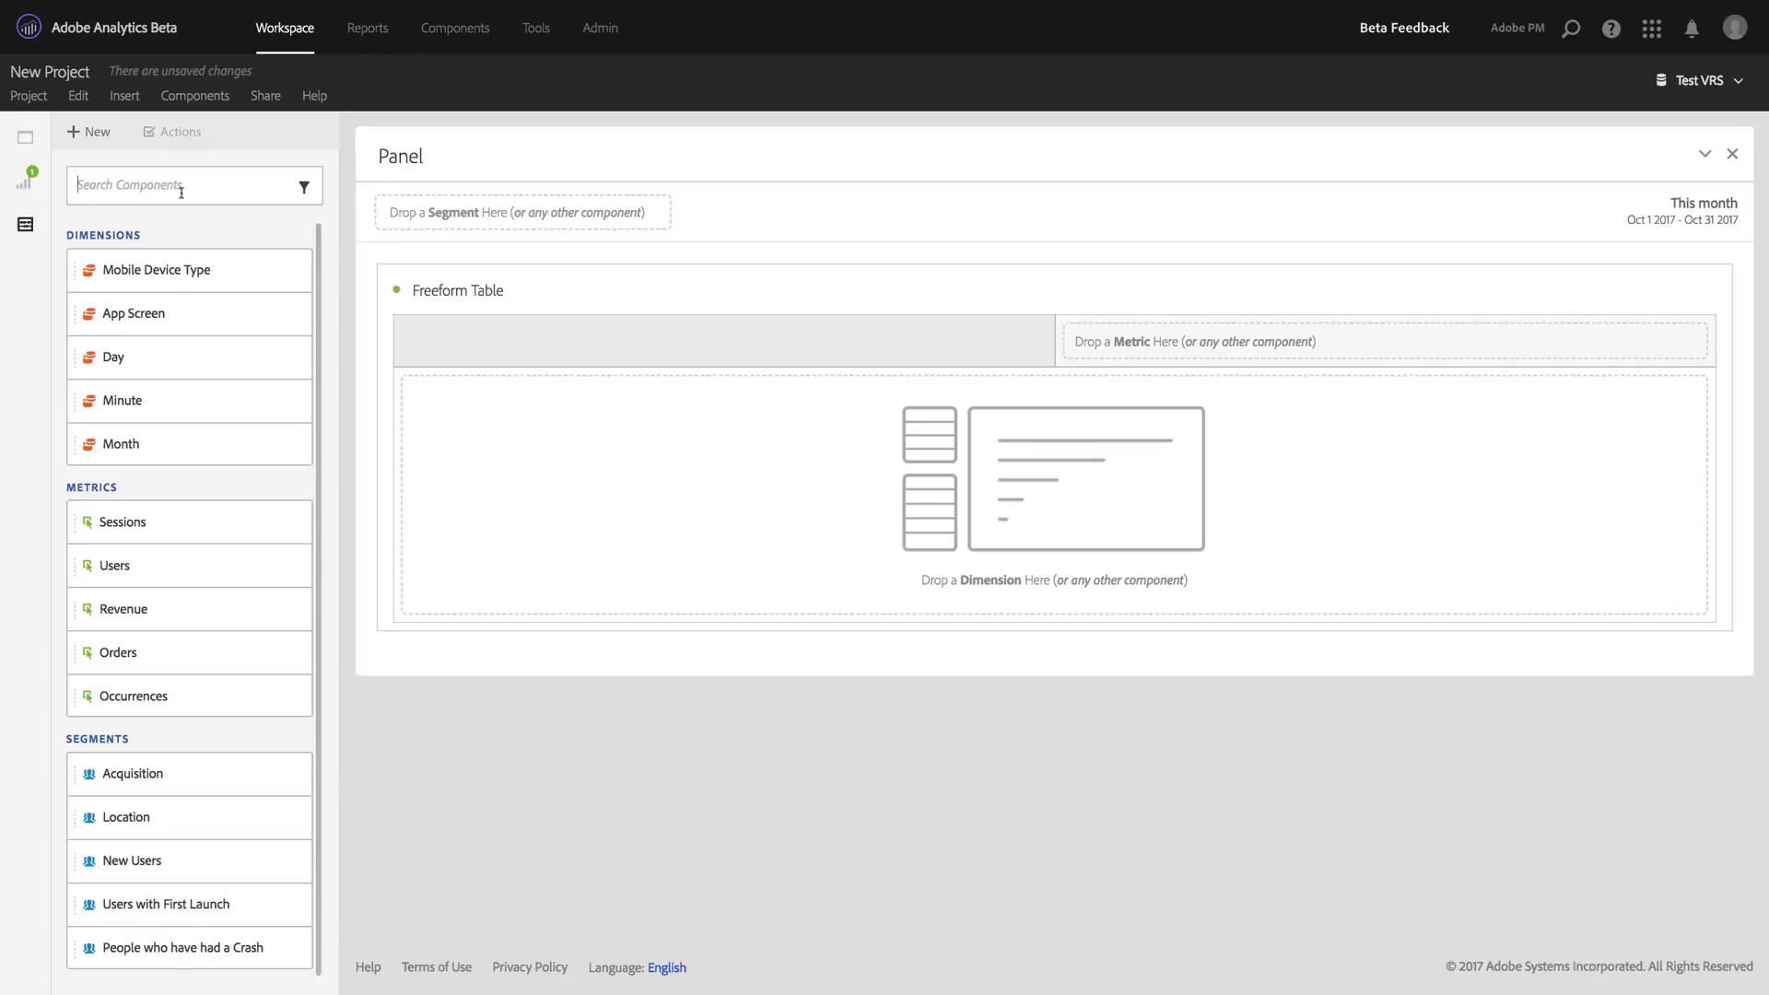
{"action": "type", "text": "evar4e"}
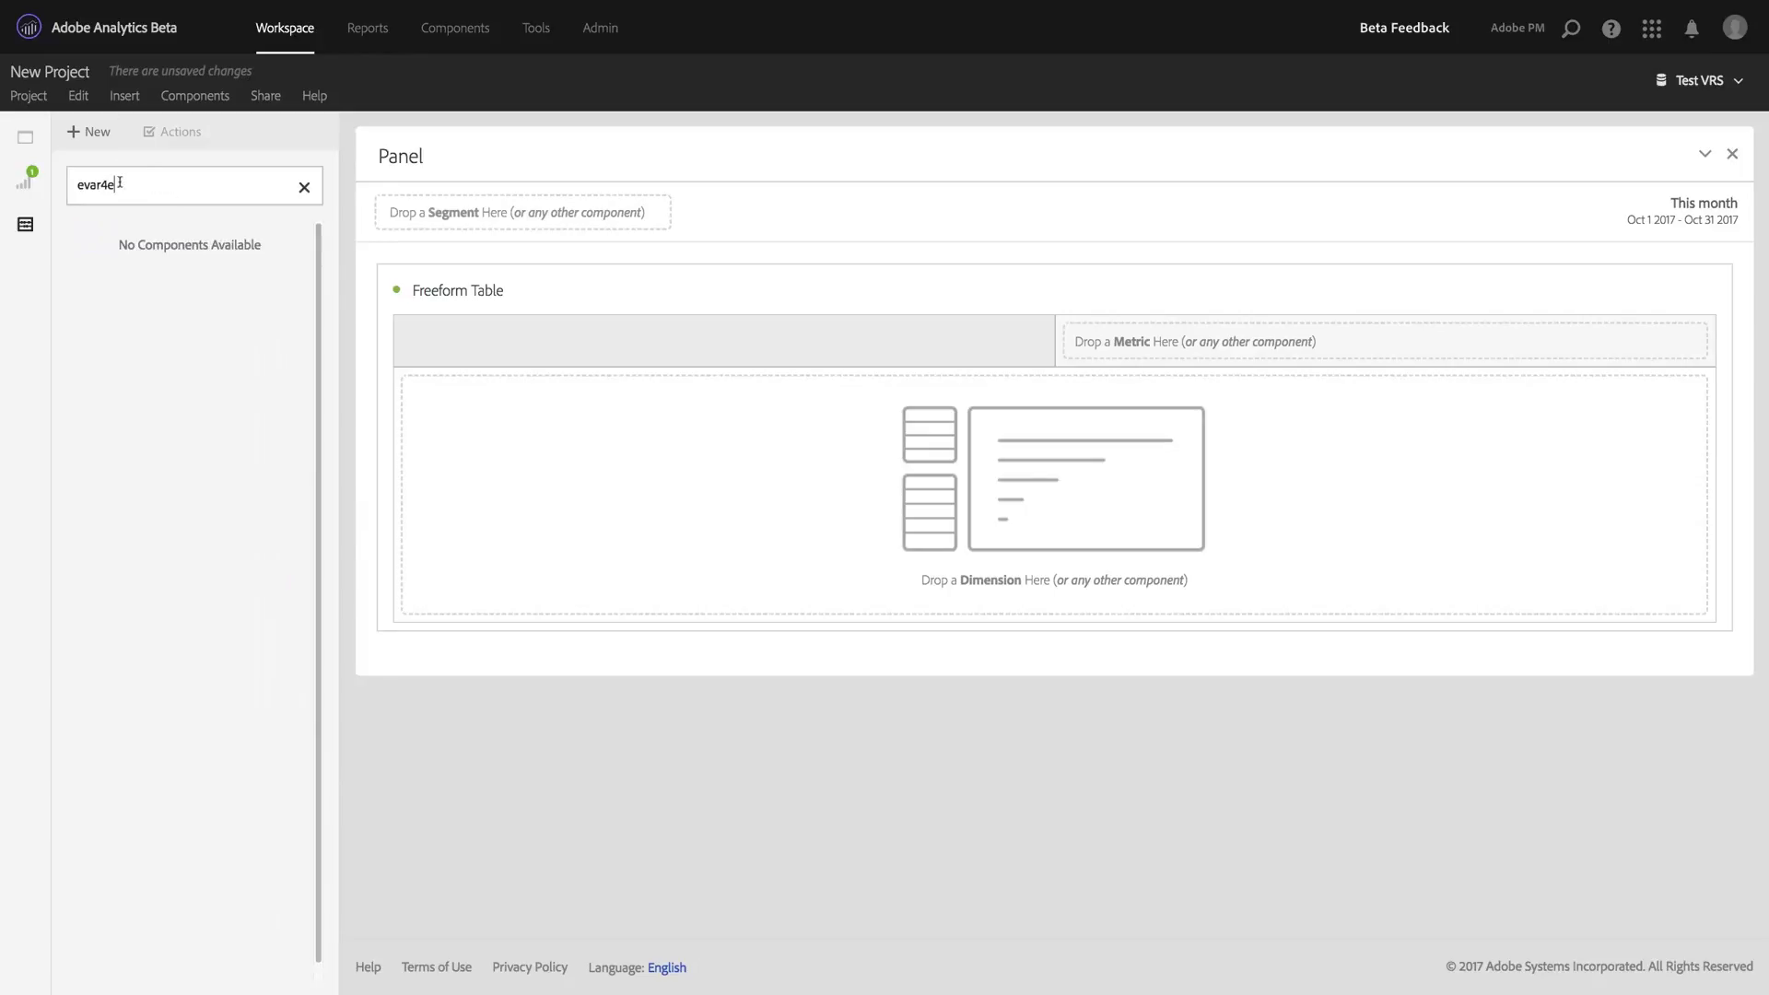
{"action": "key", "text": "BackSpace"}
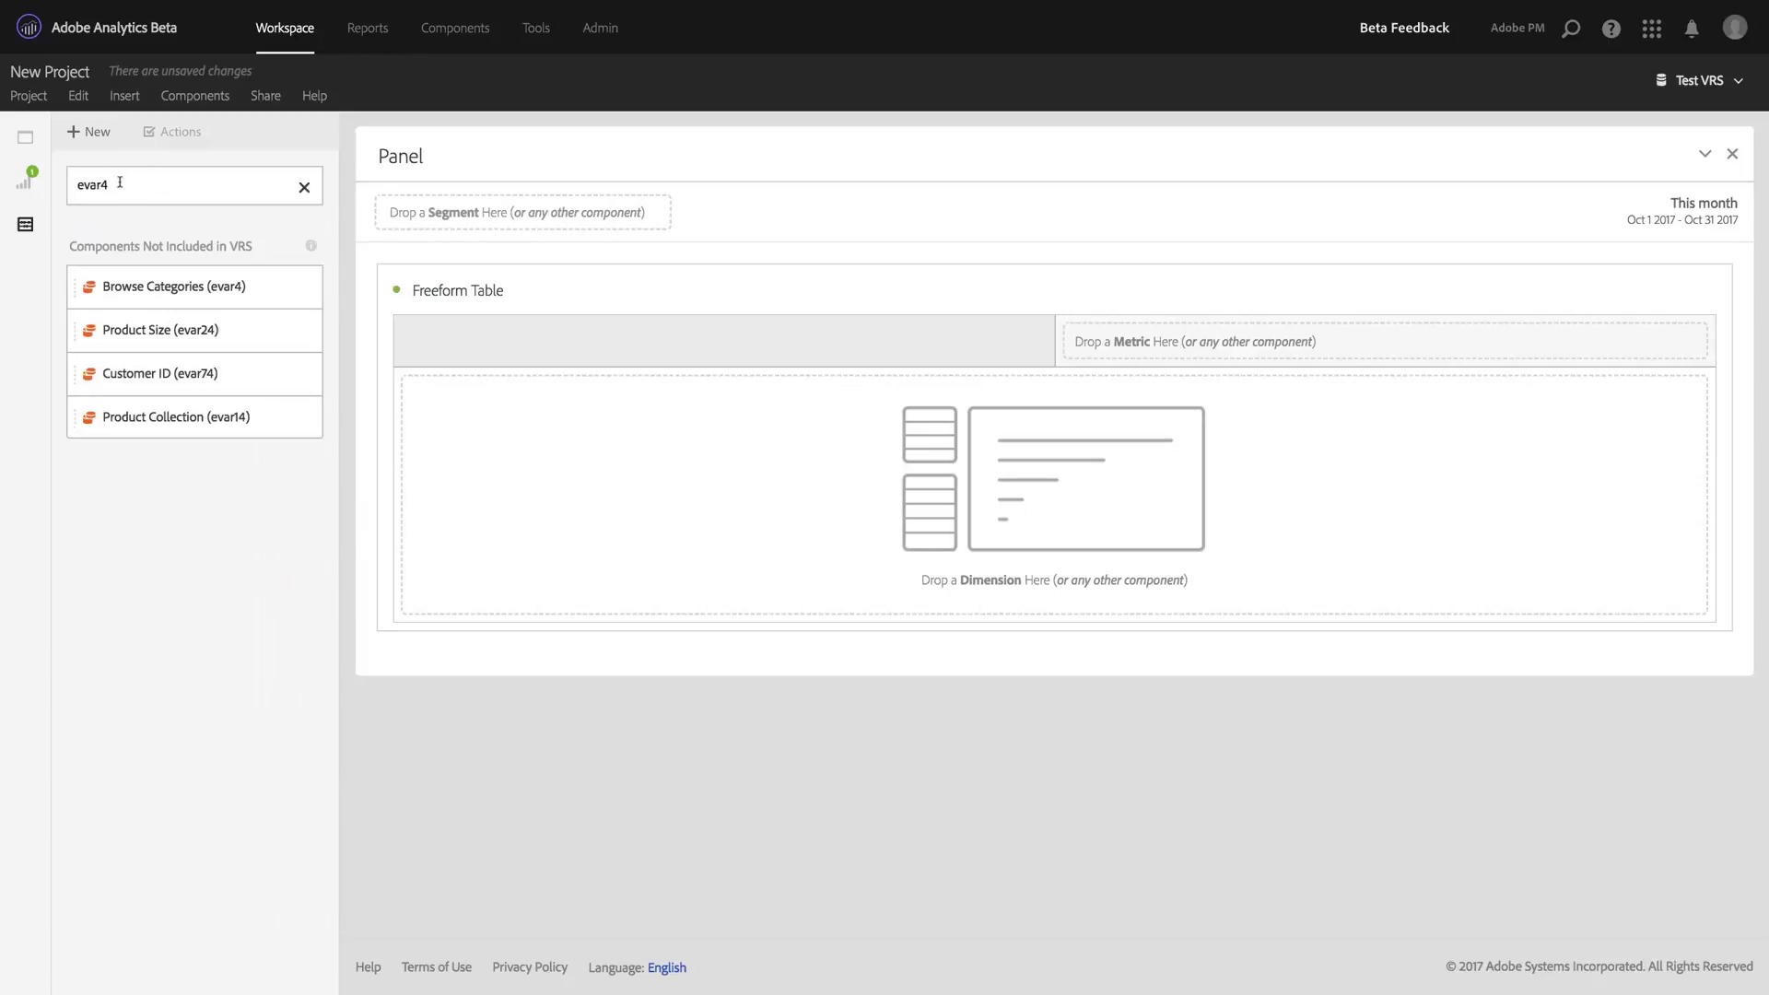
{"action": "left_click", "coordinate": [304, 189]}
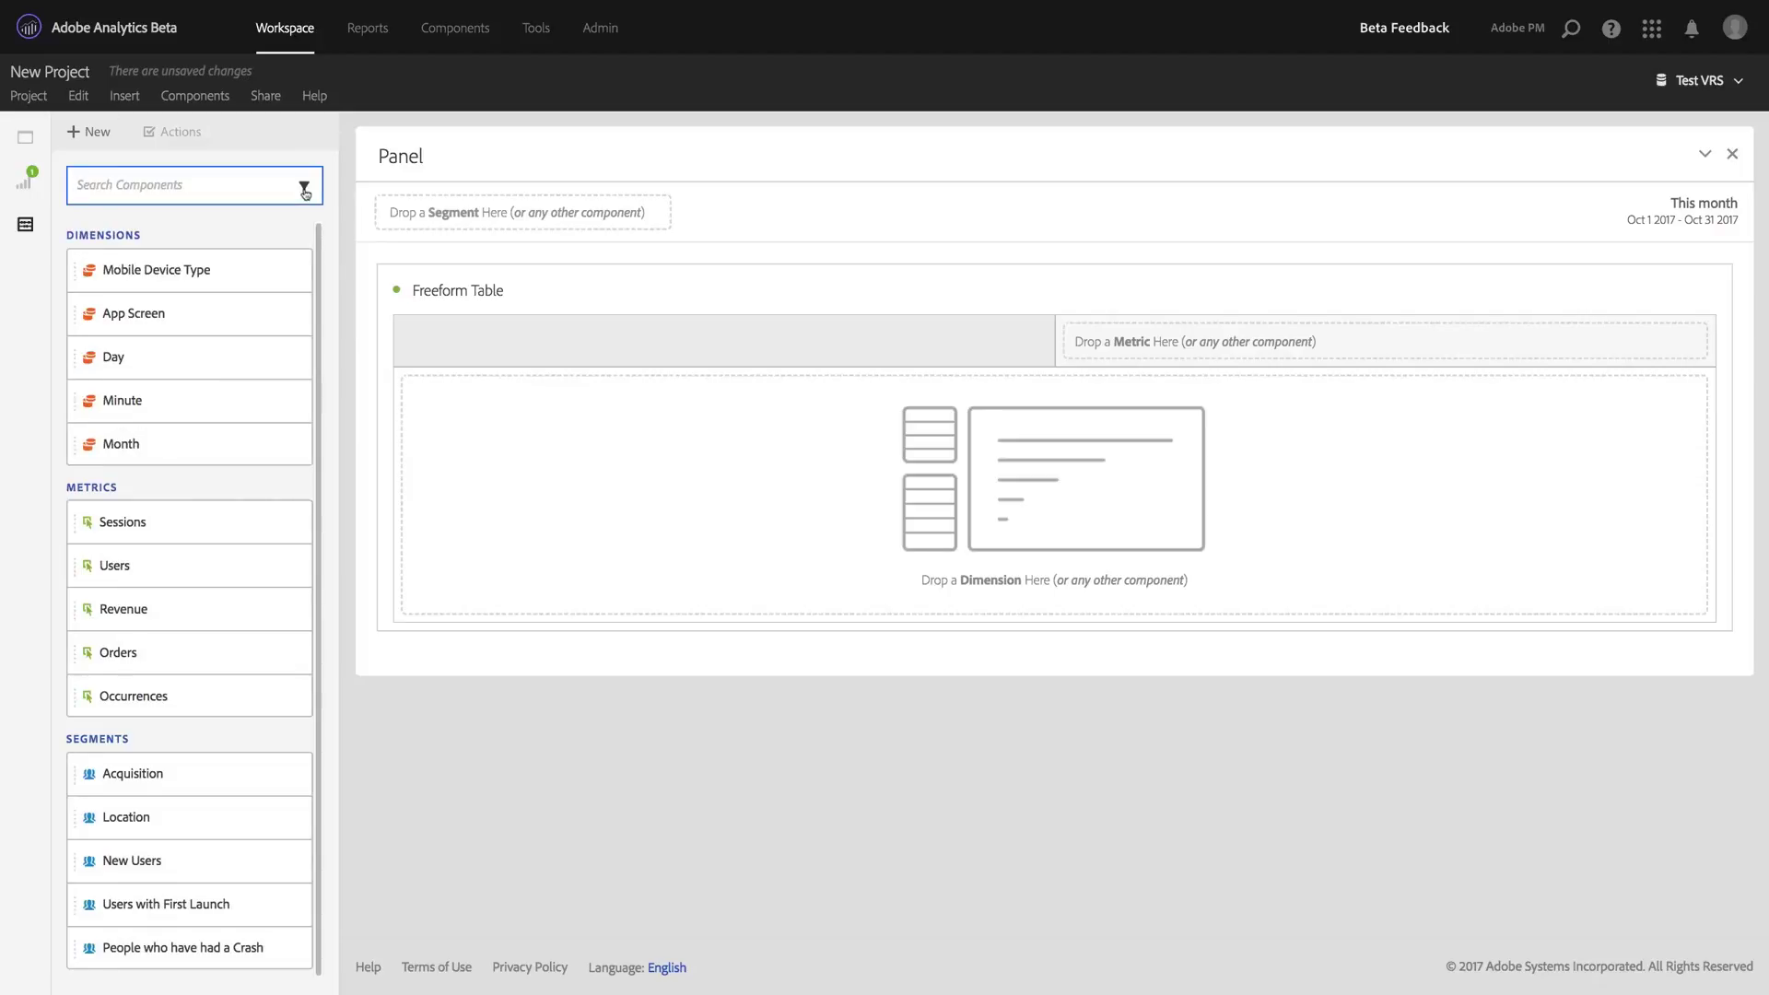